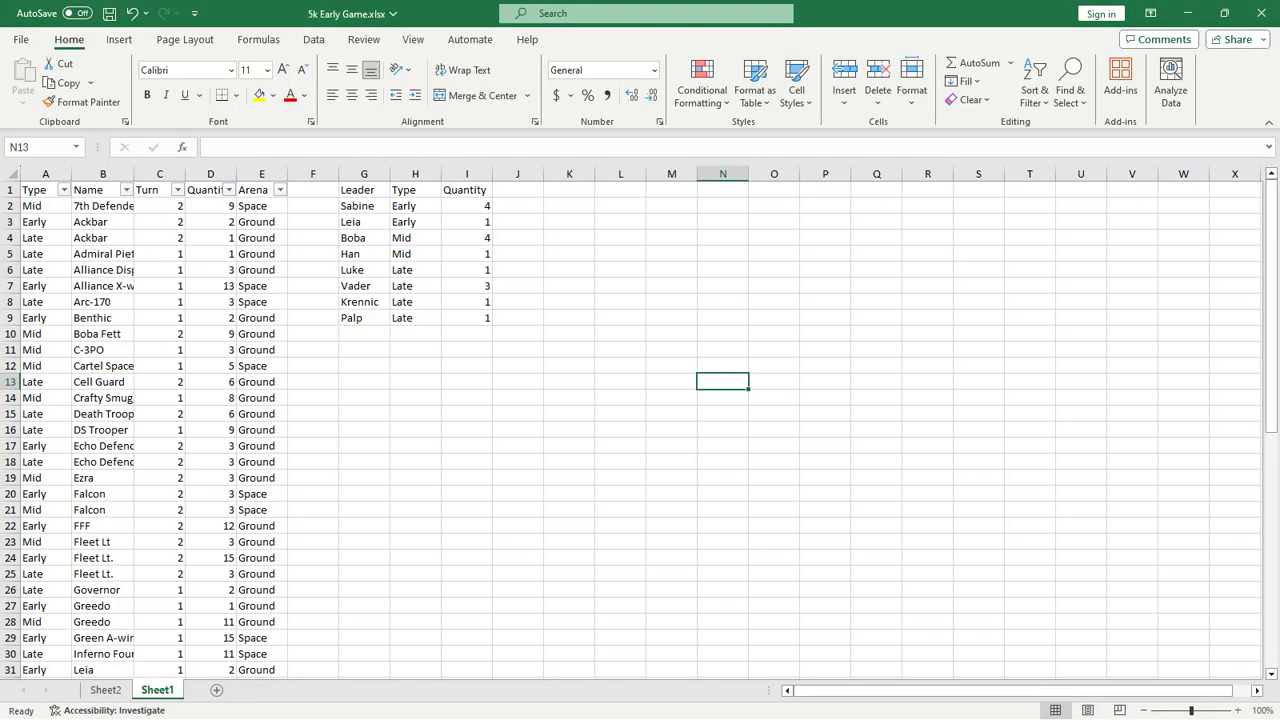
# AutoFit column B to the longest card name, then select a cell inside the card table
pyautogui.click(466, 445)
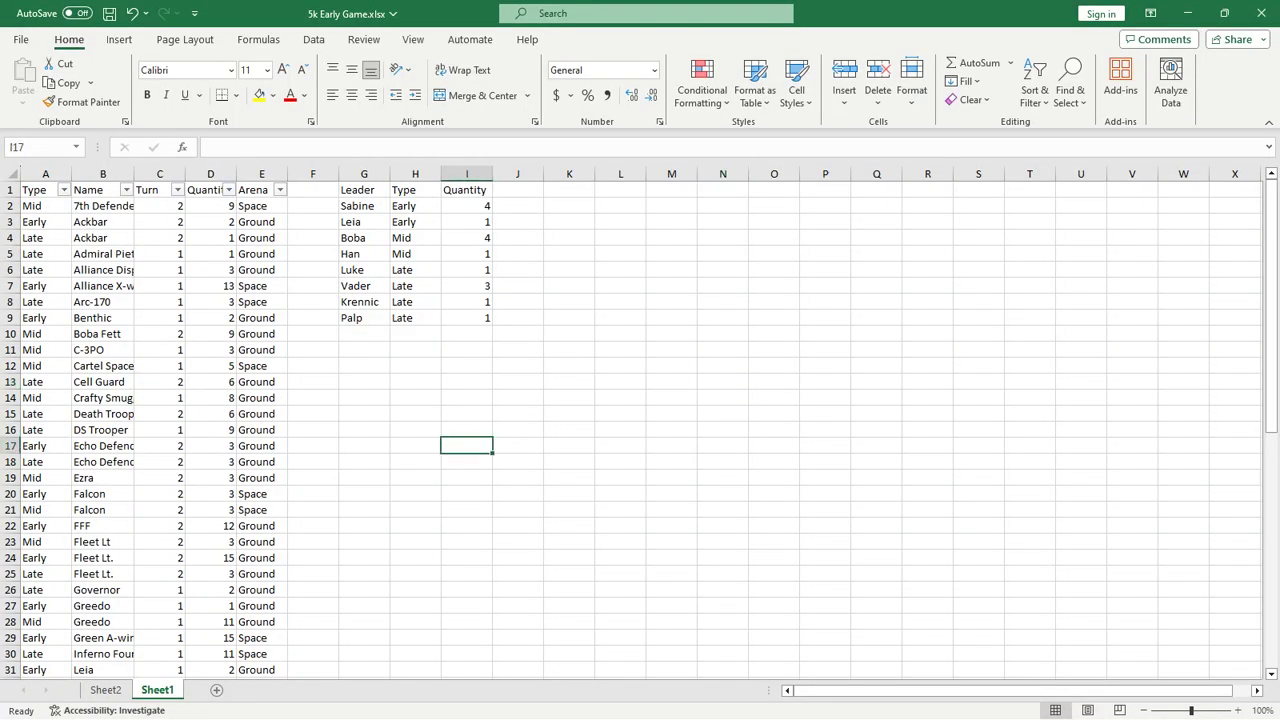
pyautogui.click(159, 301)
pyautogui.doubleClick(133, 174)
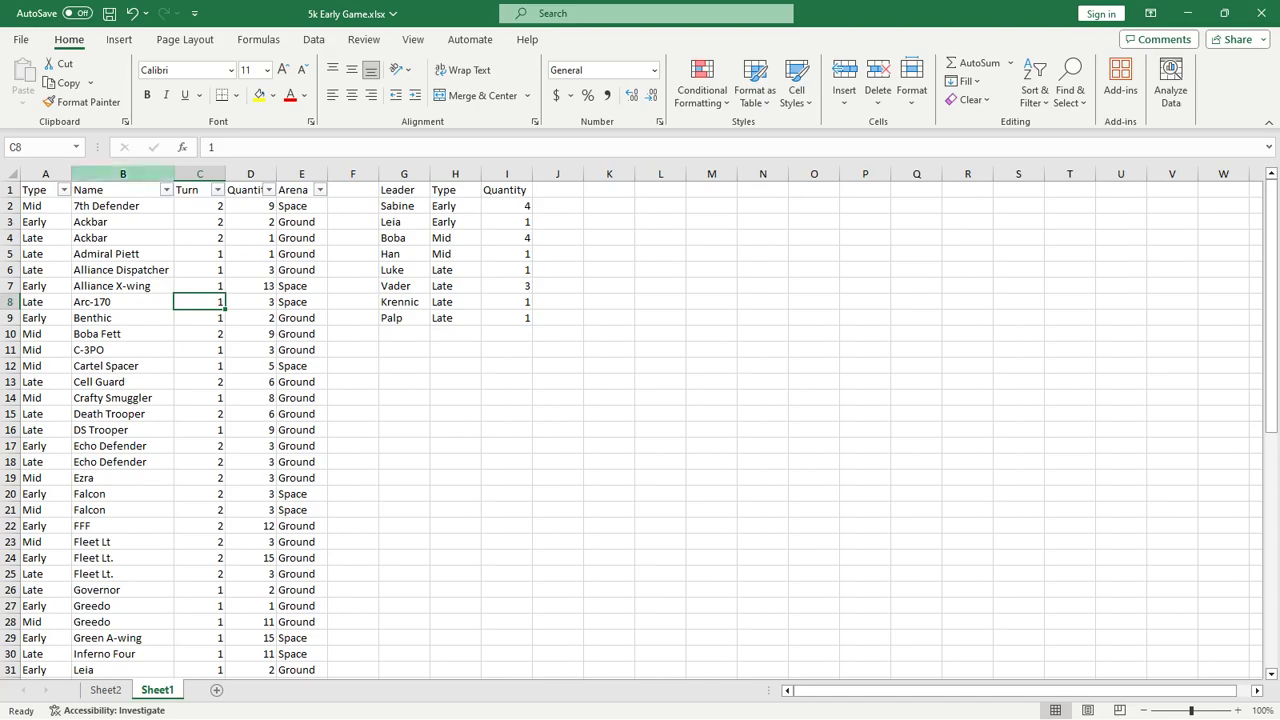
pyautogui.click(45, 205)
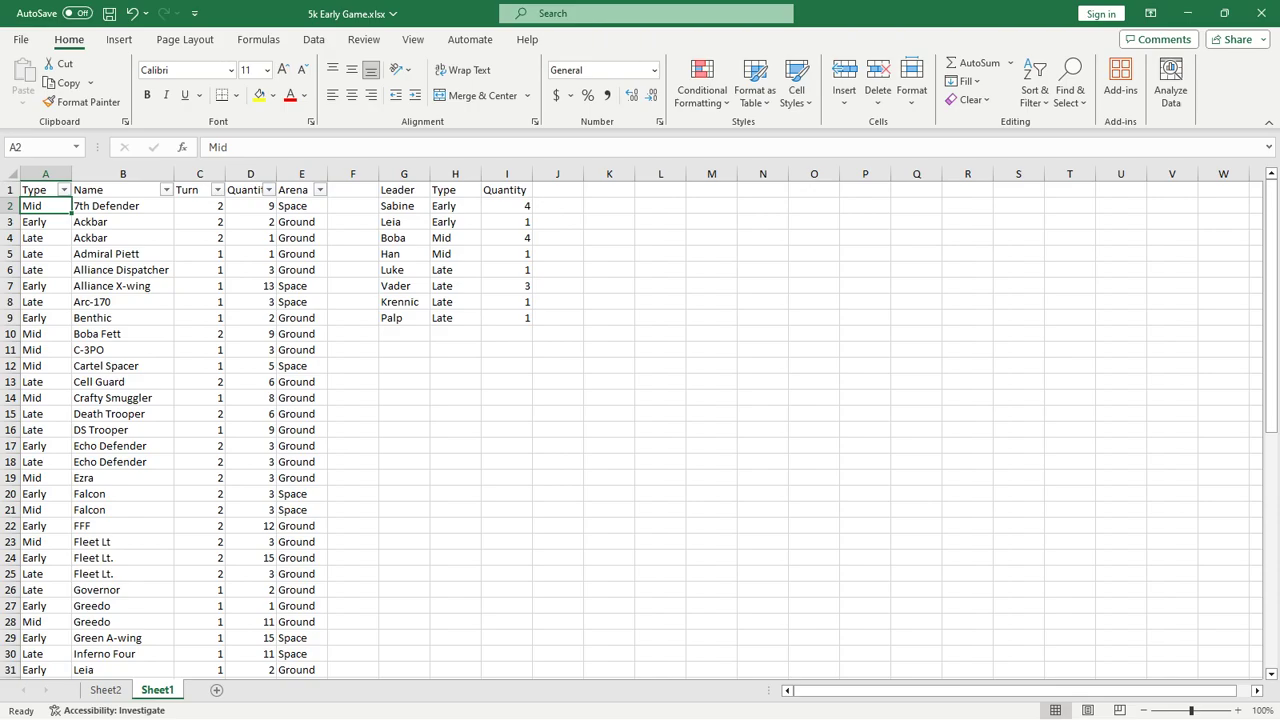
# Insert a PivotTable on a new sheet from the whole card table
pyautogui.click(258, 398)
pyautogui.hotkey('ctrl', 'a')
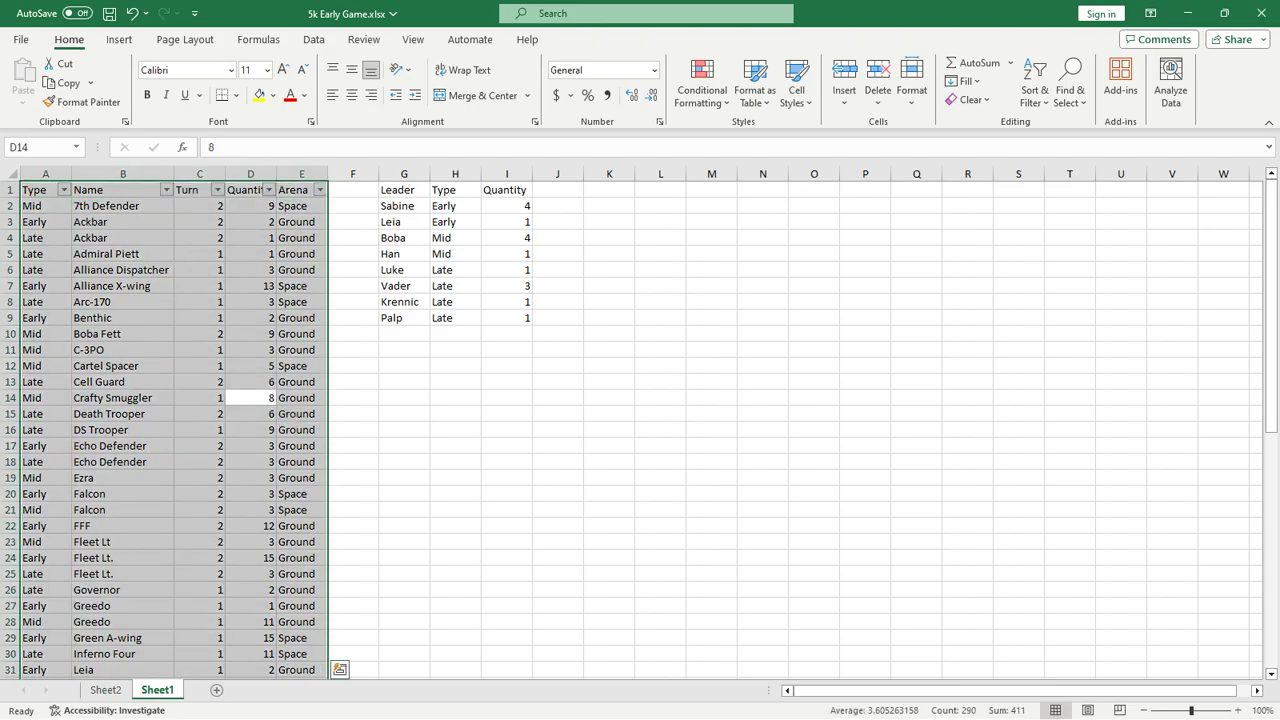
pyautogui.click(119, 39)
pyautogui.click(22, 78)
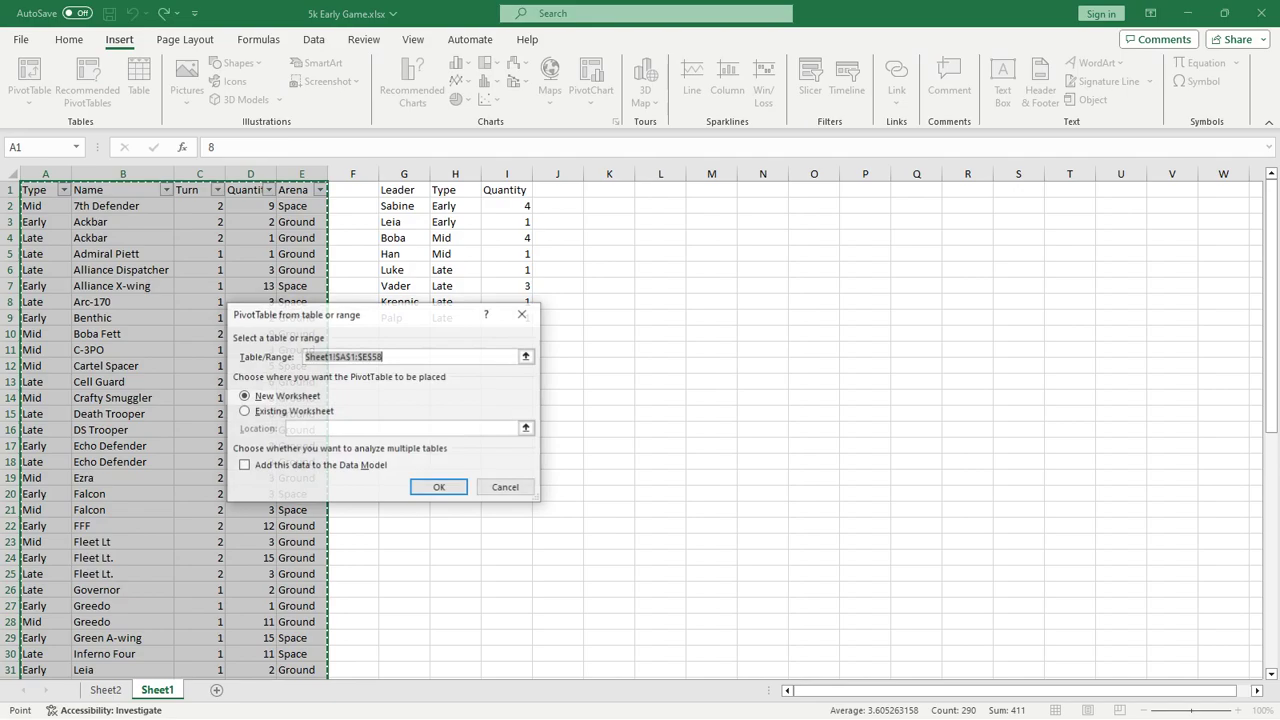
pyautogui.click(436, 487)
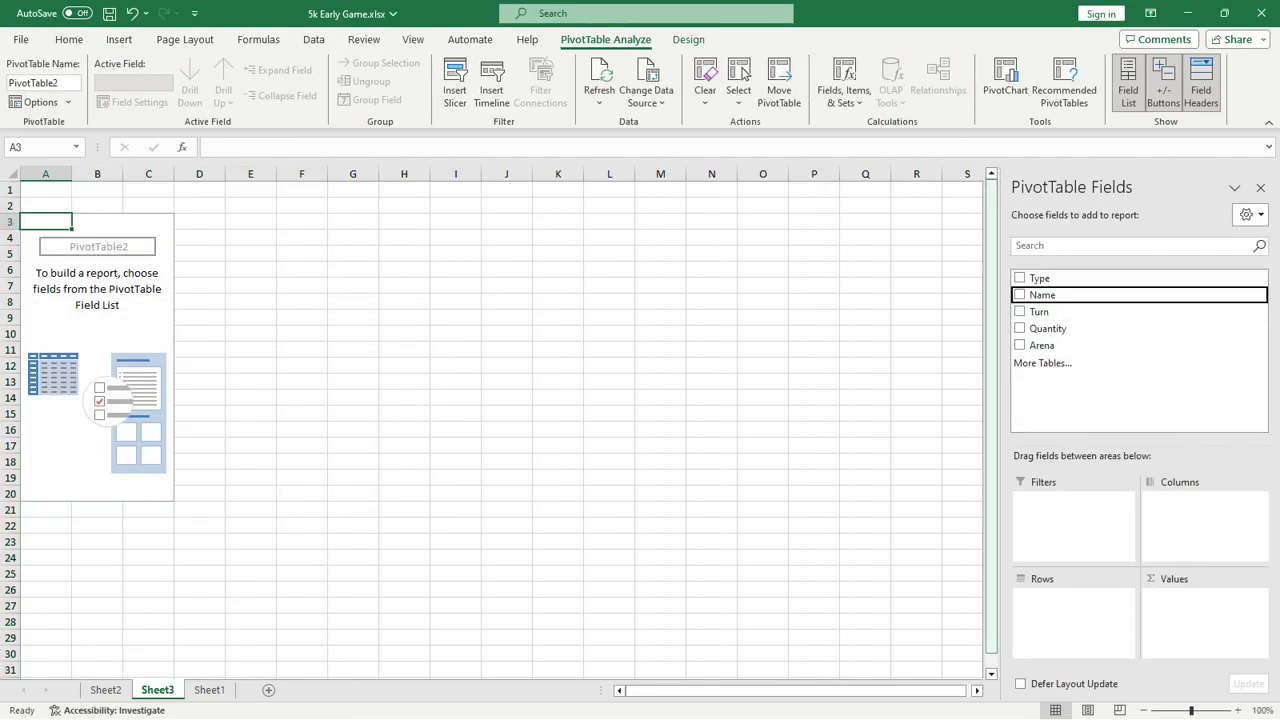
# Lay out the pivot with Name in rows, Turn and Type as filters, Sum of Quantity, Arena in Columns
pyautogui.click(1020, 295)
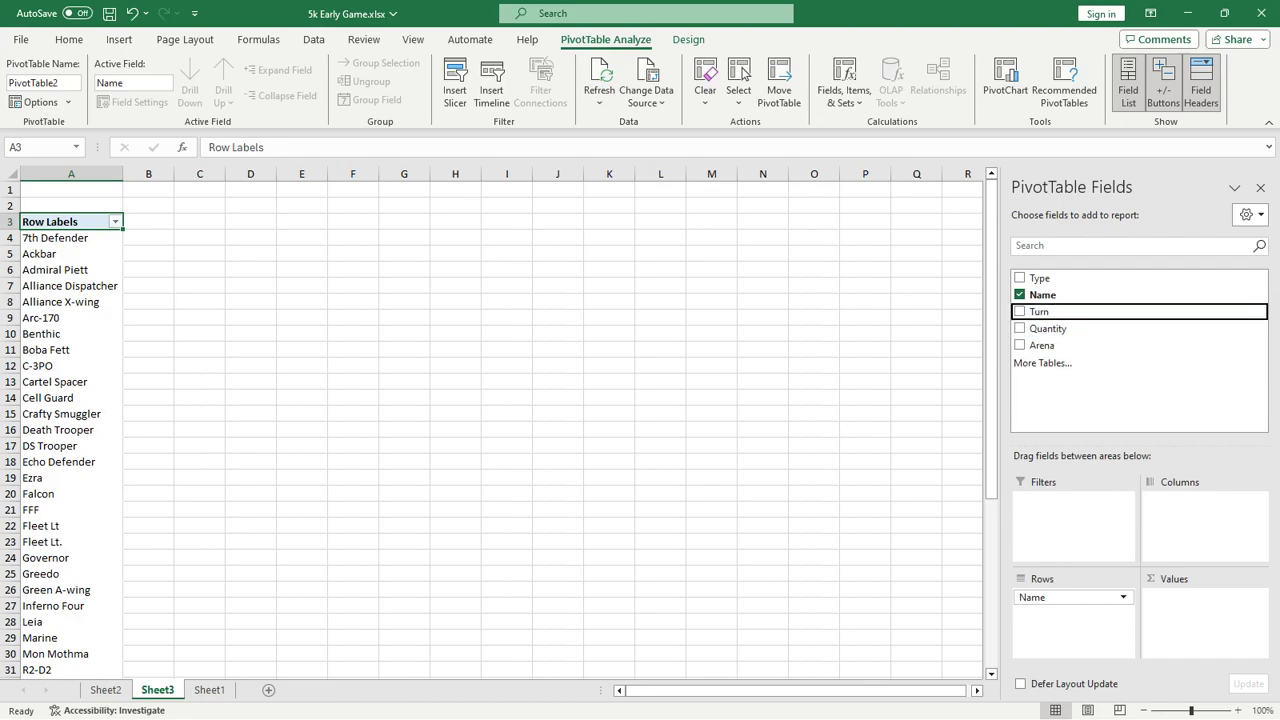
pyautogui.moveTo(1040, 312); pyautogui.dragTo(1070, 505)
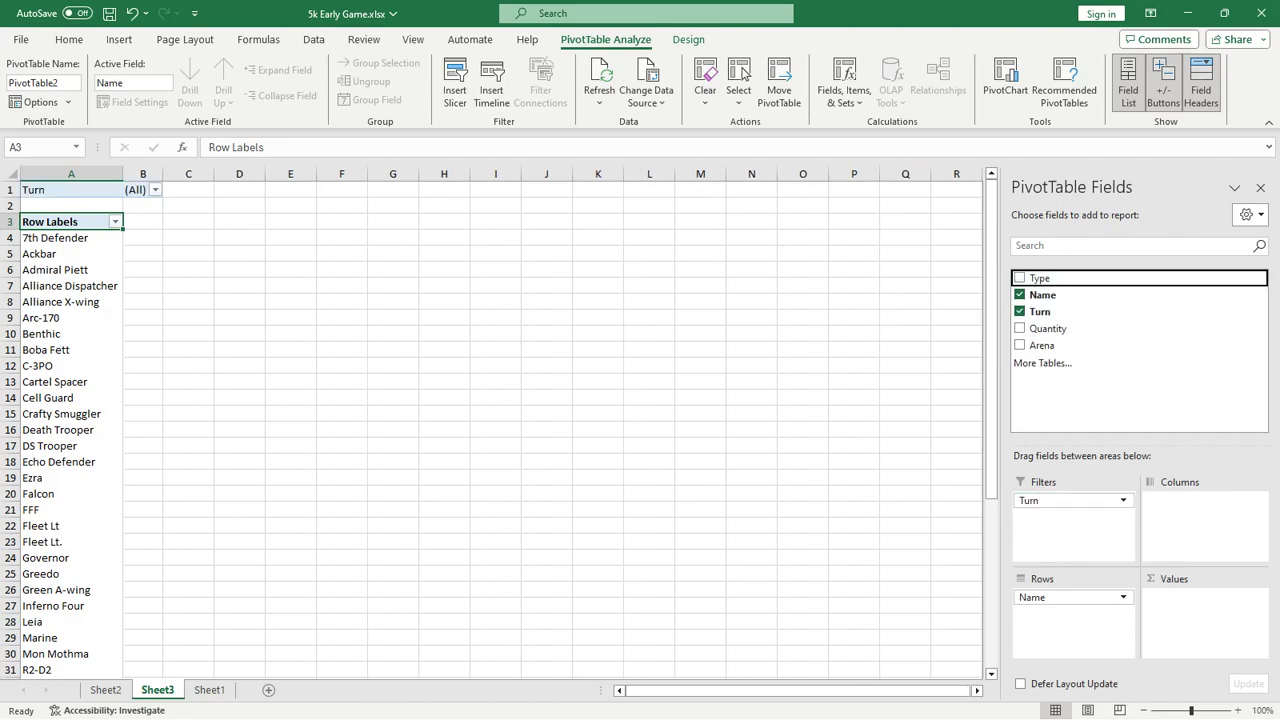
pyautogui.moveTo(1040, 278); pyautogui.dragTo(1070, 517)
pyautogui.click(1020, 328)
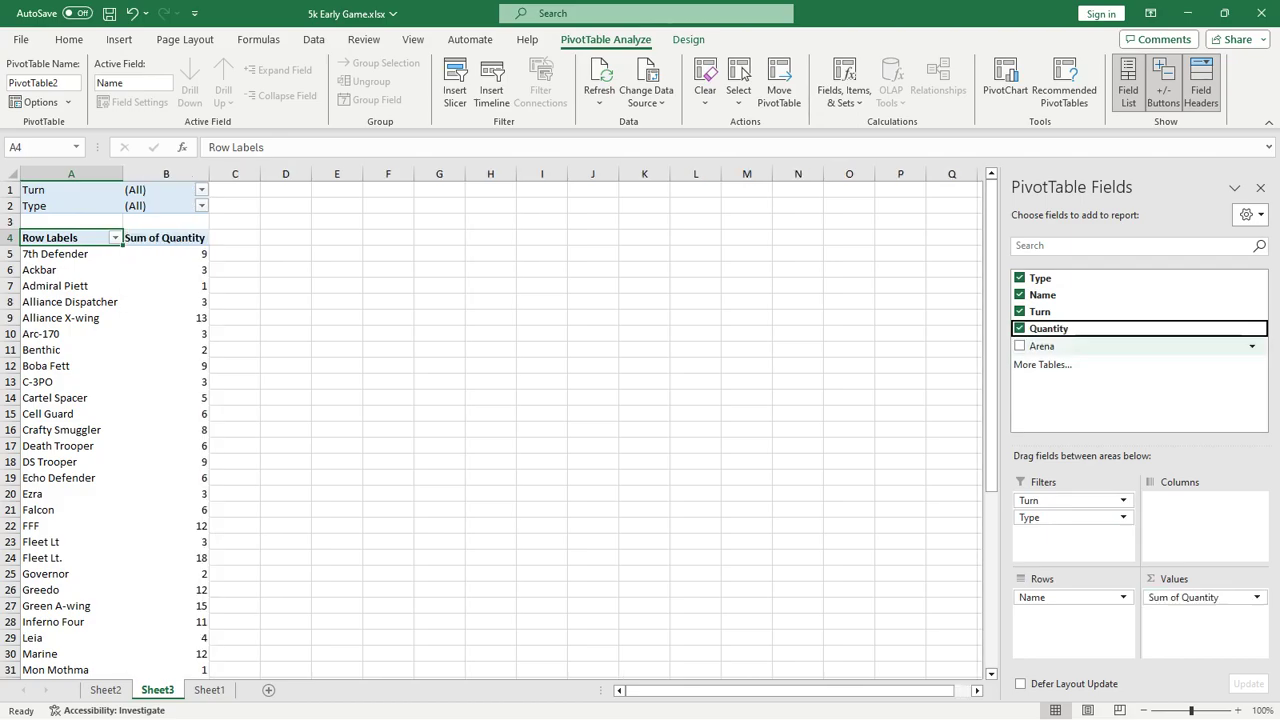
pyautogui.moveTo(1042, 345); pyautogui.dragTo(1200, 500)
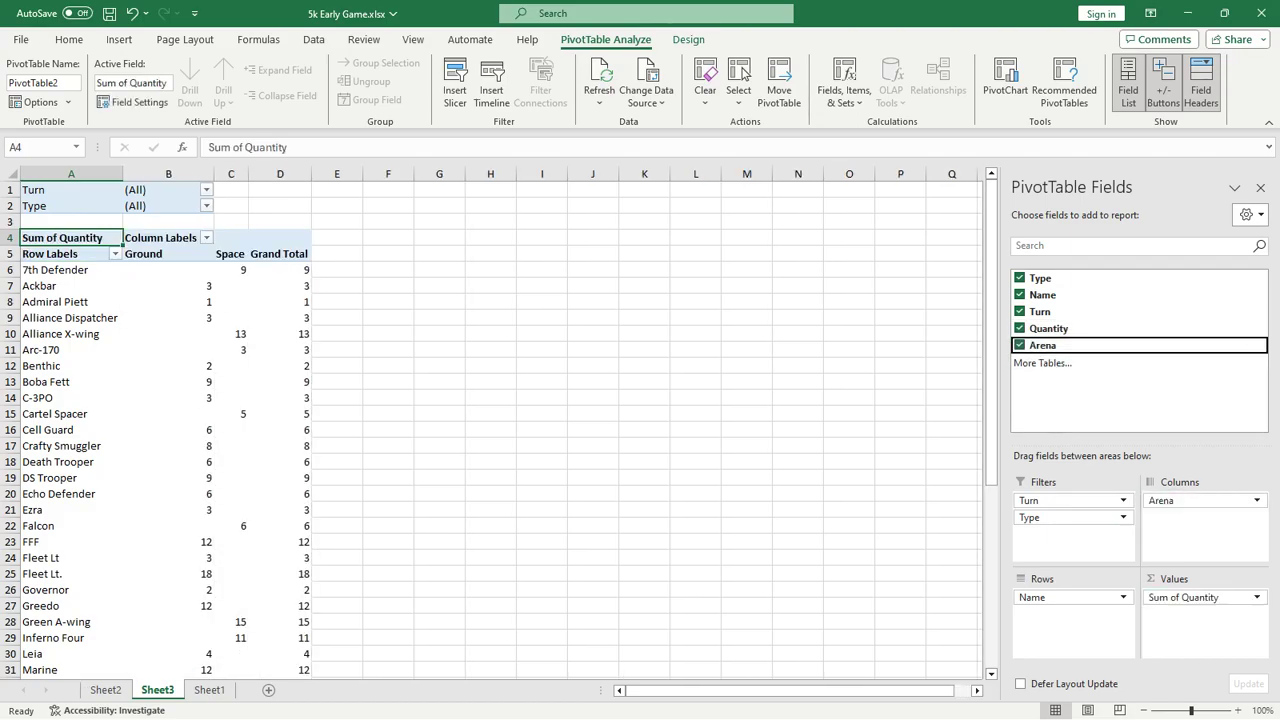
# Sort the Arena columns descending by Sum of Quantity
pyautogui.click(206, 237)
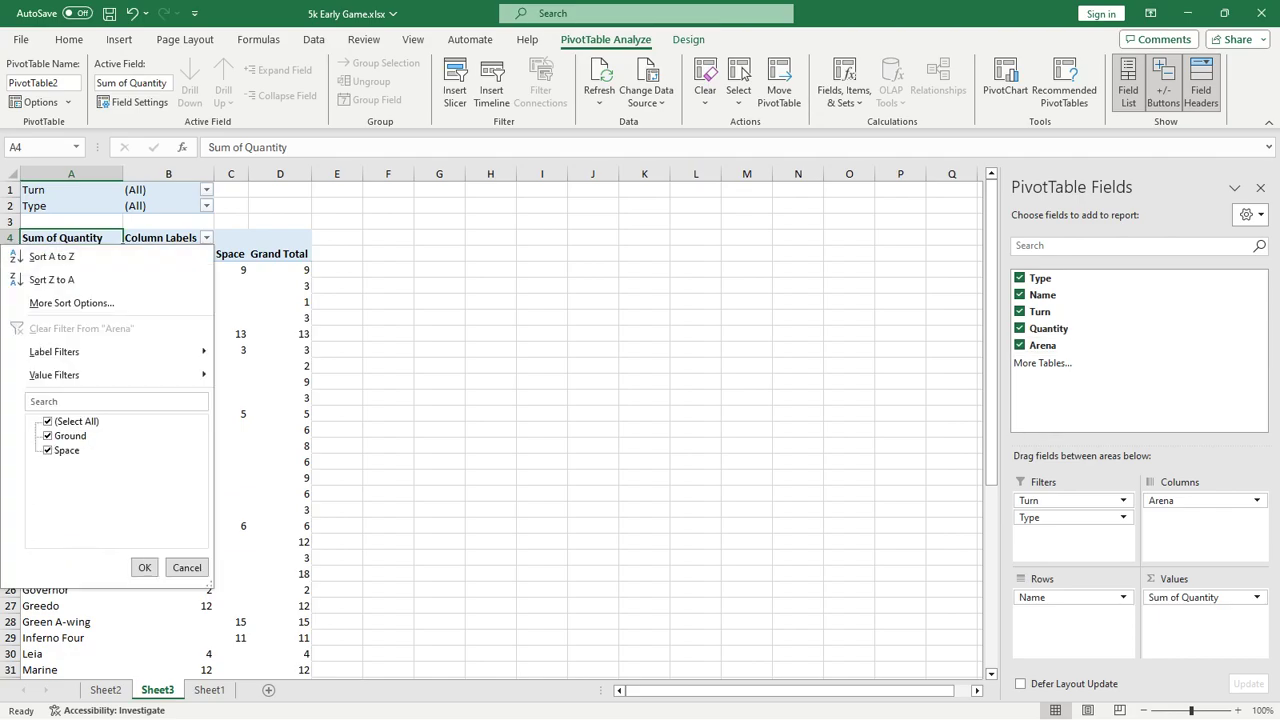
pyautogui.click(71, 302)
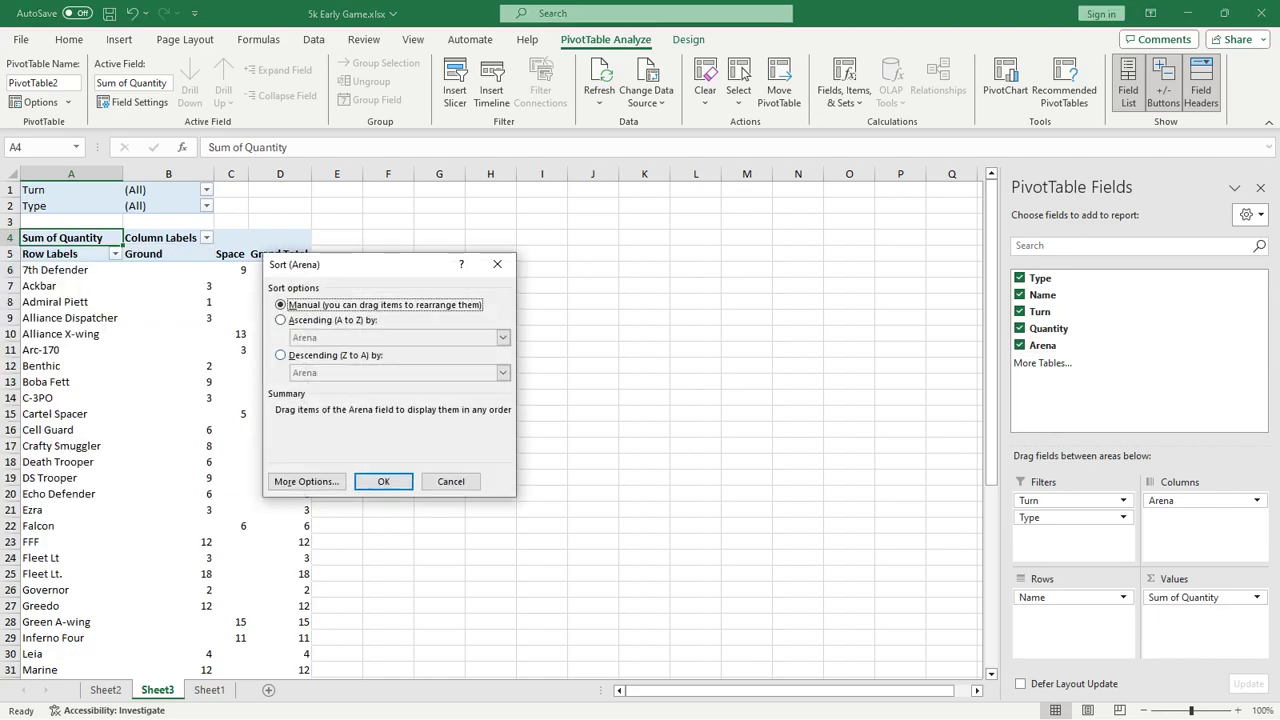
pyautogui.click(281, 355)
pyautogui.click(400, 372)
pyautogui.click(330, 388)
pyautogui.click(383, 481)
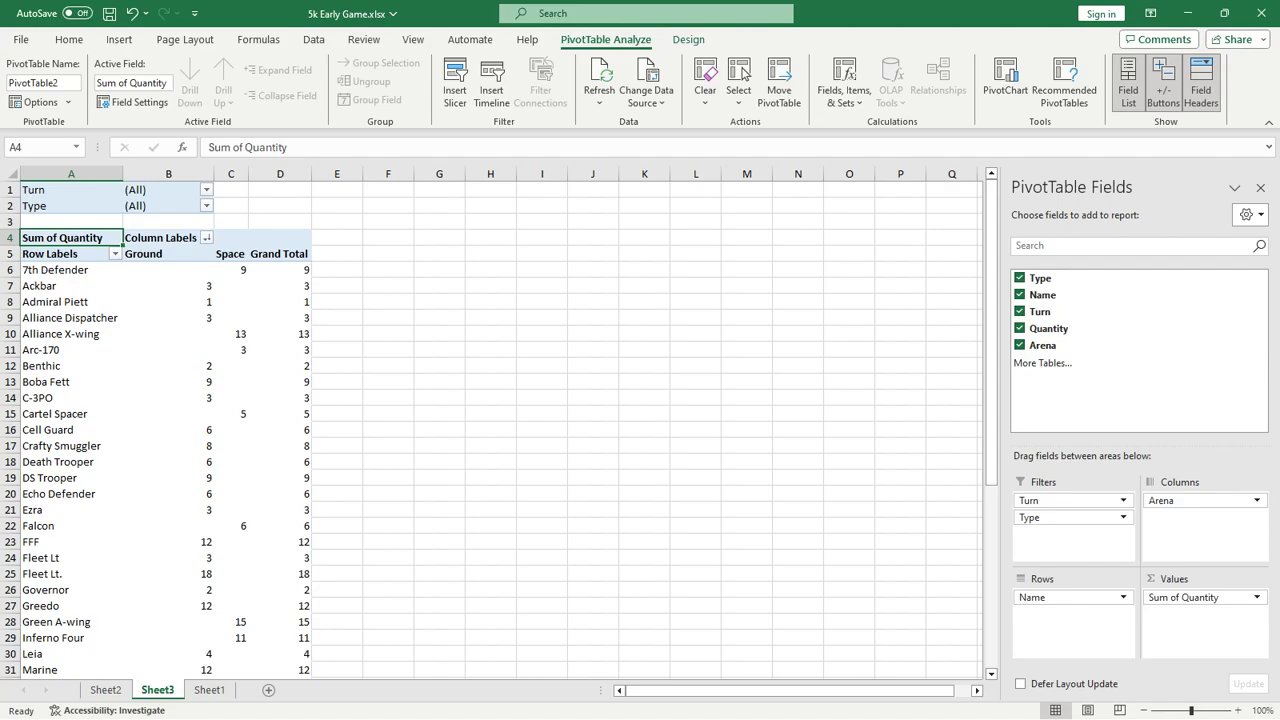
pyautogui.click(168, 333)
pyautogui.click(206, 237)
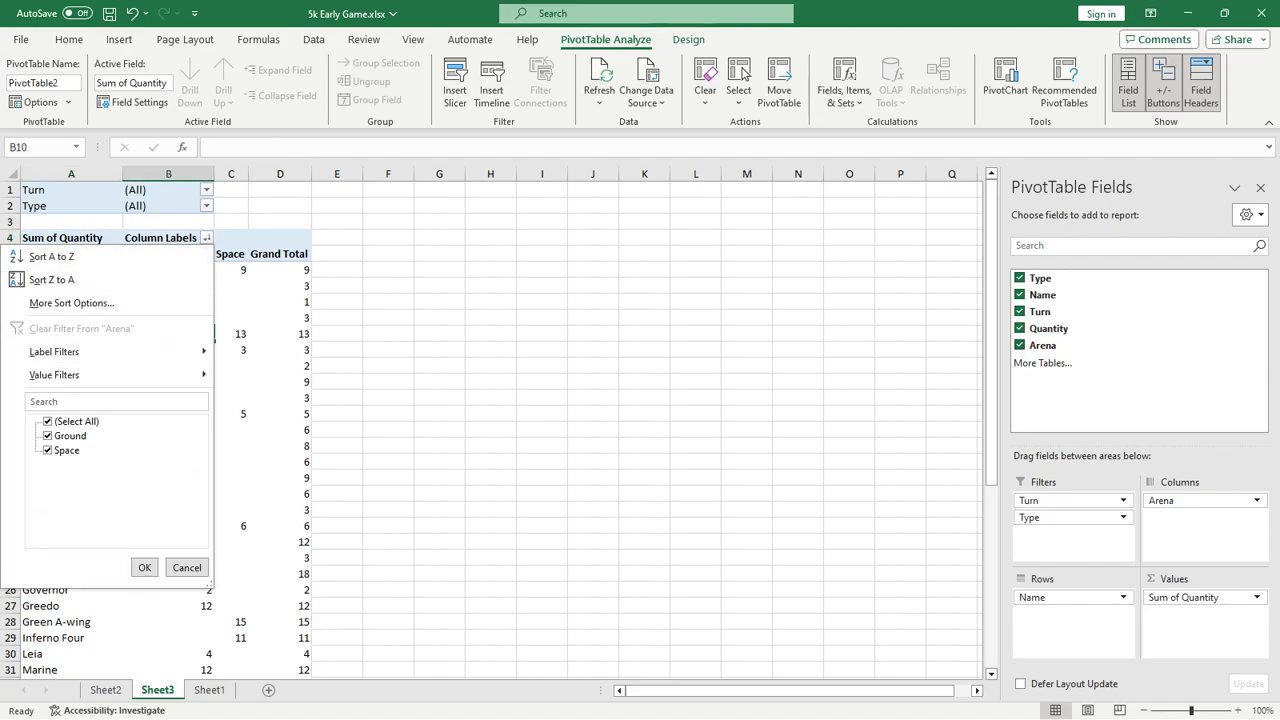
pyautogui.click(71, 302)
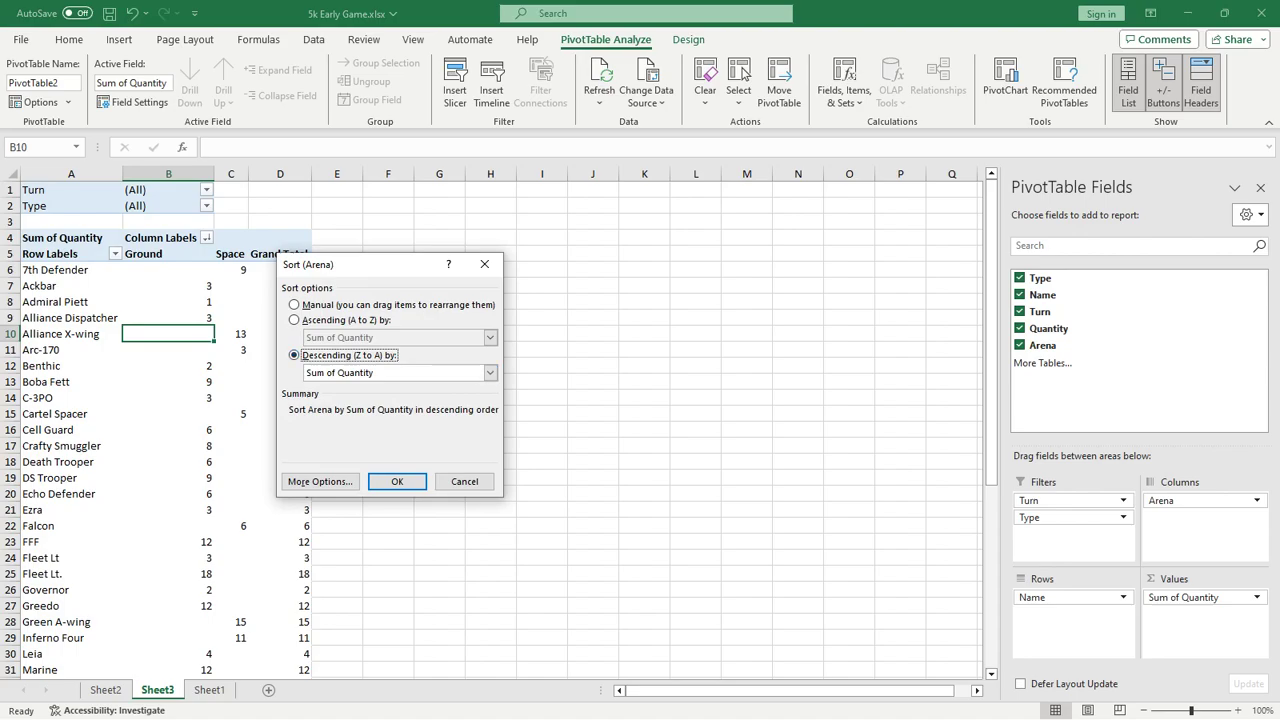
pyautogui.click(397, 481)
# Remove Arena from Columns and sort card names descending by Sum of Quantity
pyautogui.moveTo(1200, 500); pyautogui.dragTo(700, 400)
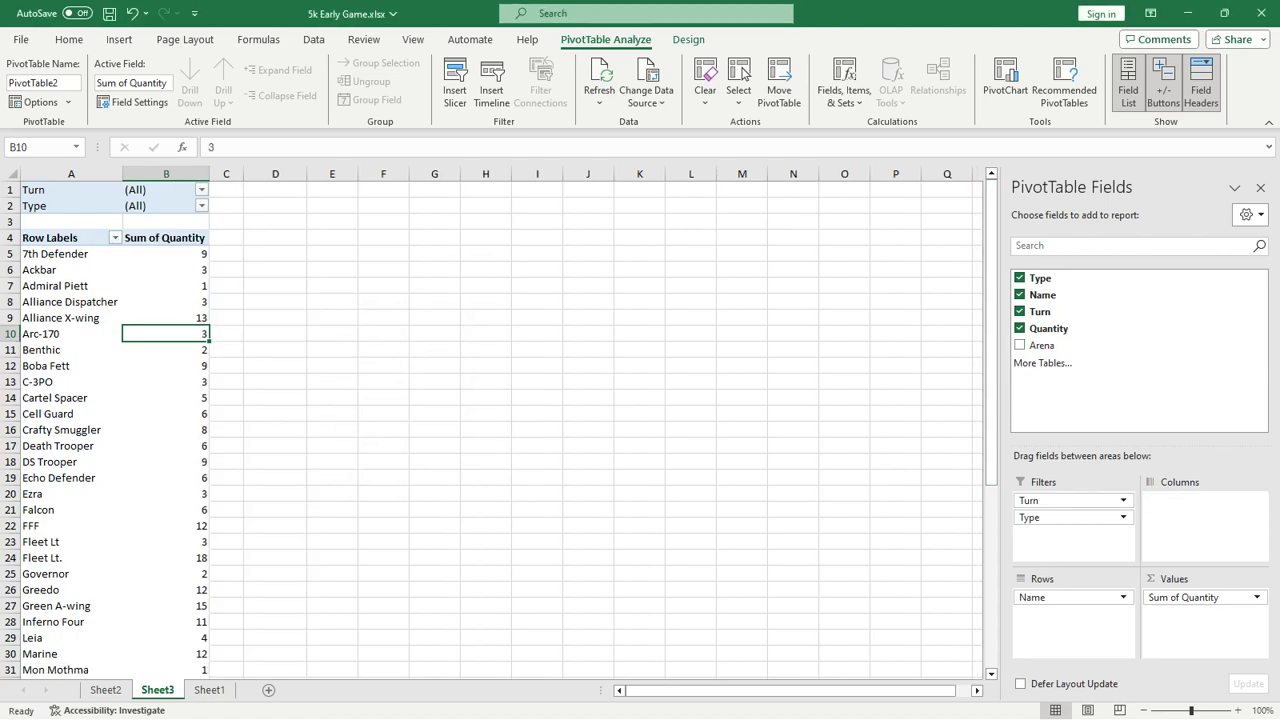
pyautogui.click(332, 381)
pyautogui.click(115, 237)
pyautogui.click(51, 279)
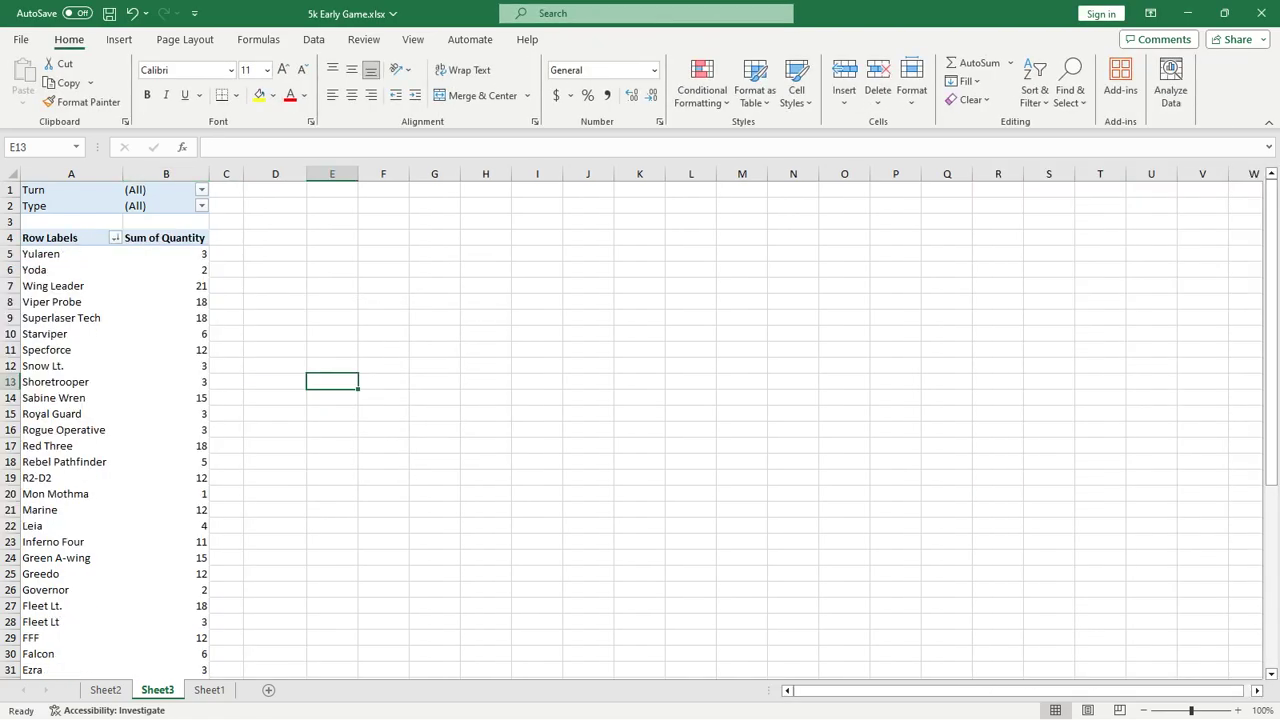
pyautogui.click(115, 237)
pyautogui.click(60, 303)
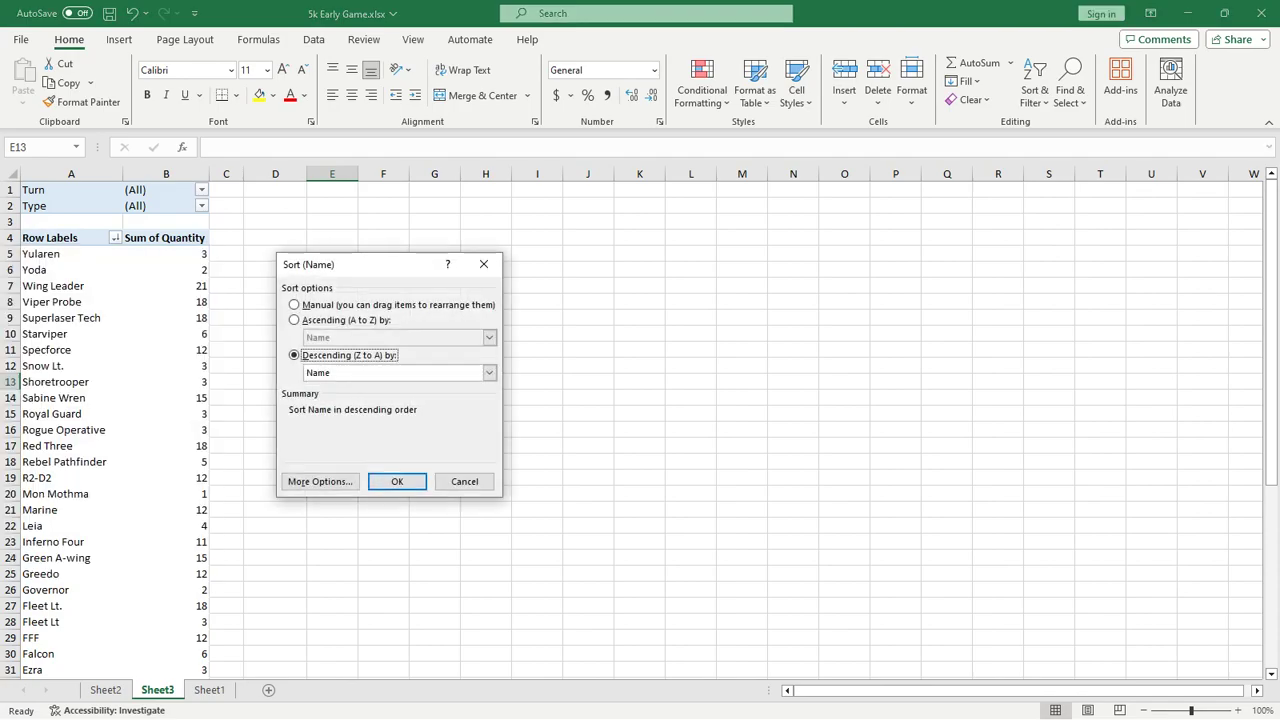
pyautogui.click(489, 372)
pyautogui.click(340, 394)
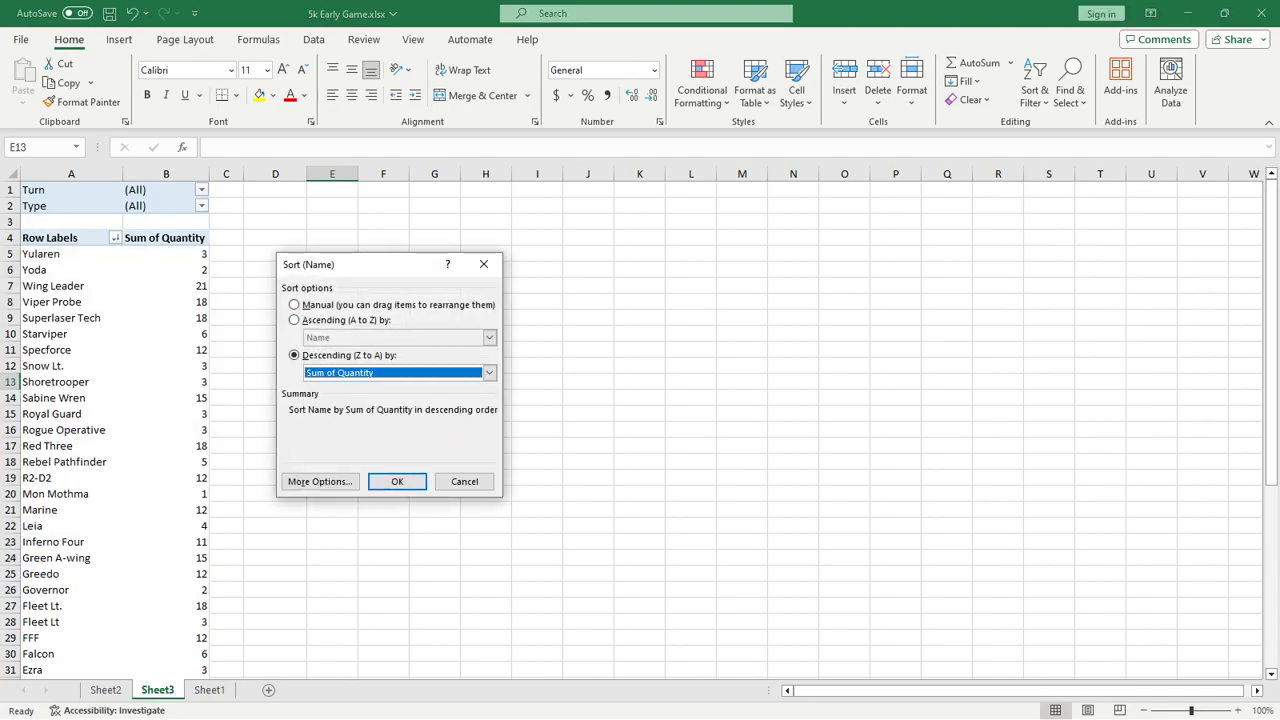
pyautogui.click(397, 481)
pyautogui.click(166, 285)
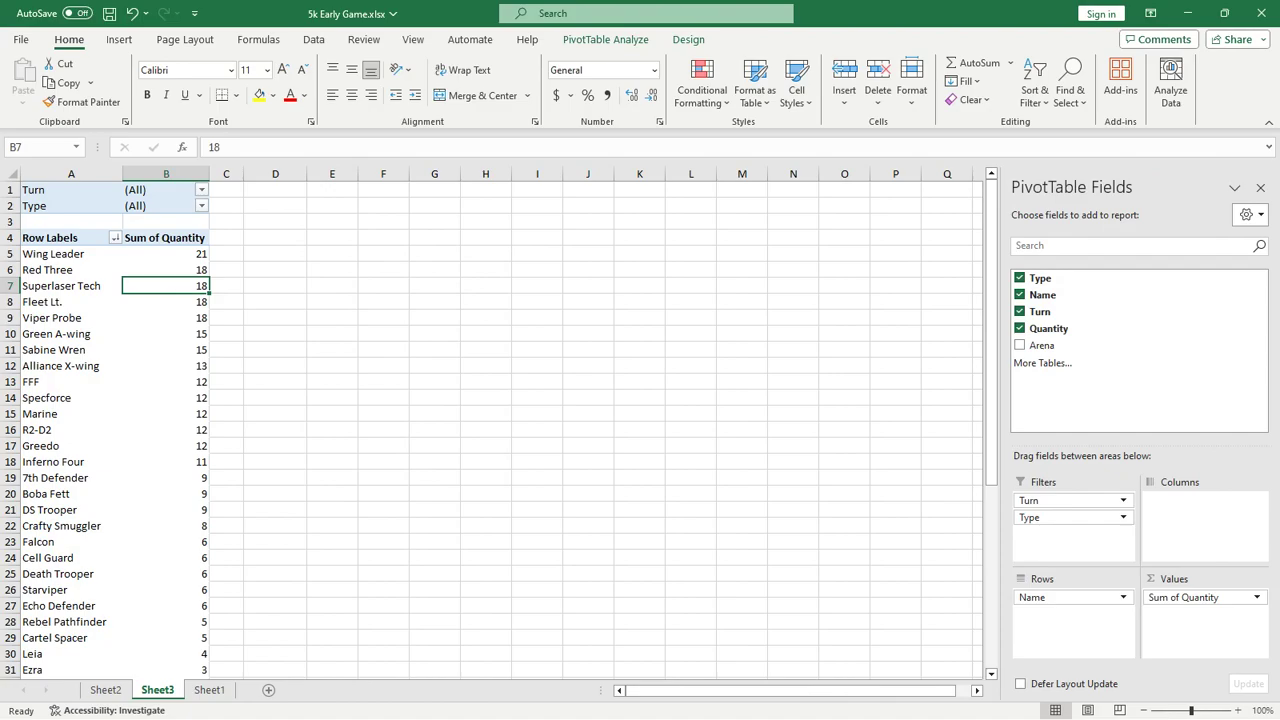
# Insert a clustered column PivotChart, placed beside the pivot and enlarged across the sheet
pyautogui.hotkey('ctrl', 'a')
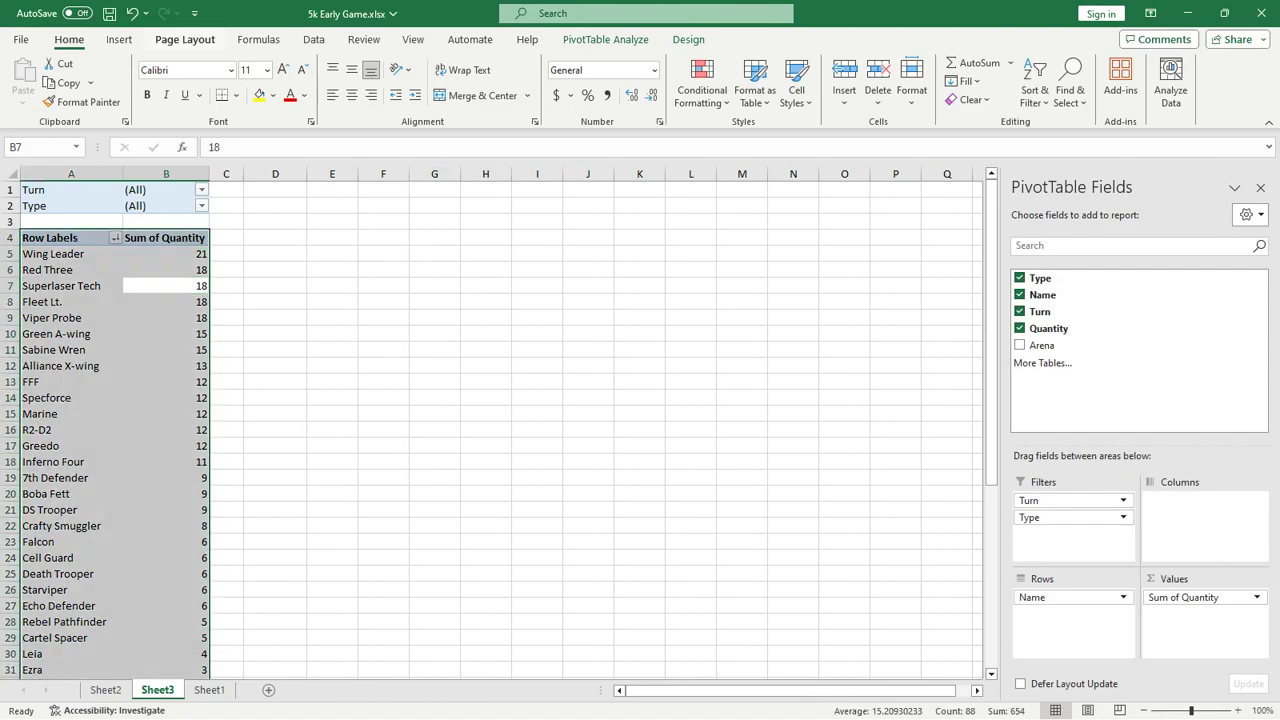
pyautogui.click(119, 39)
pyautogui.click(412, 82)
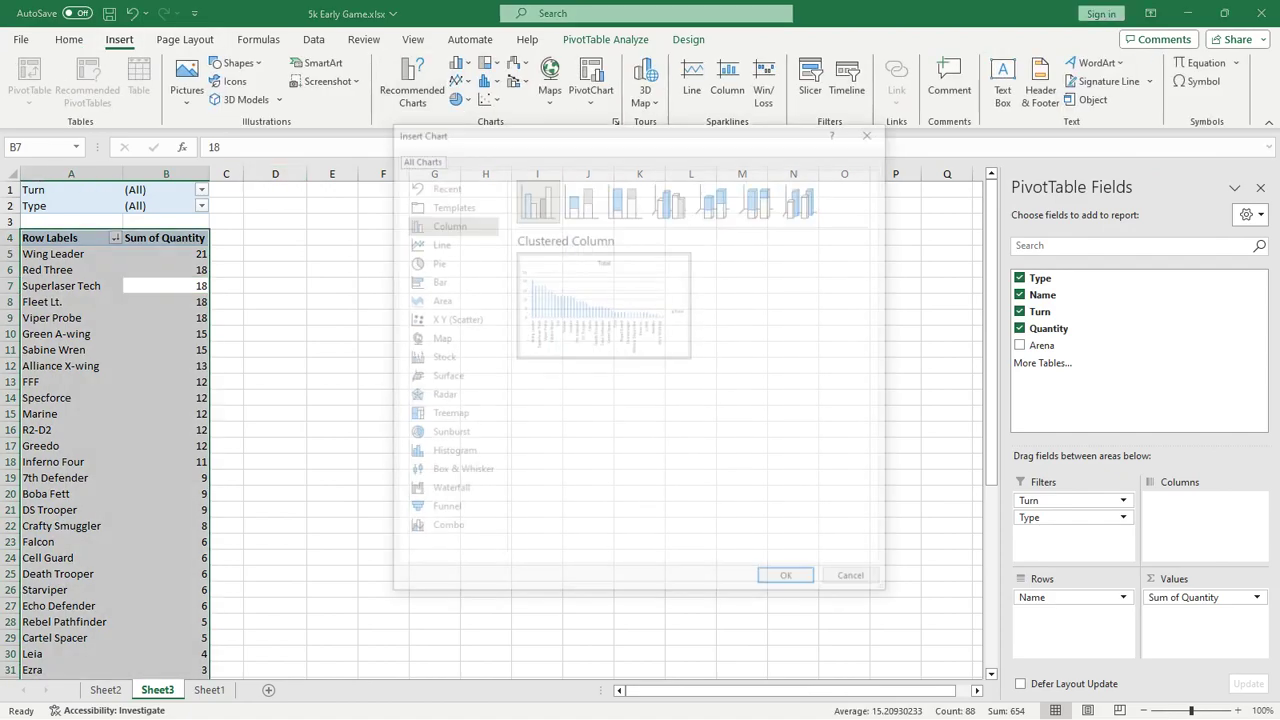
pyautogui.press('Return')
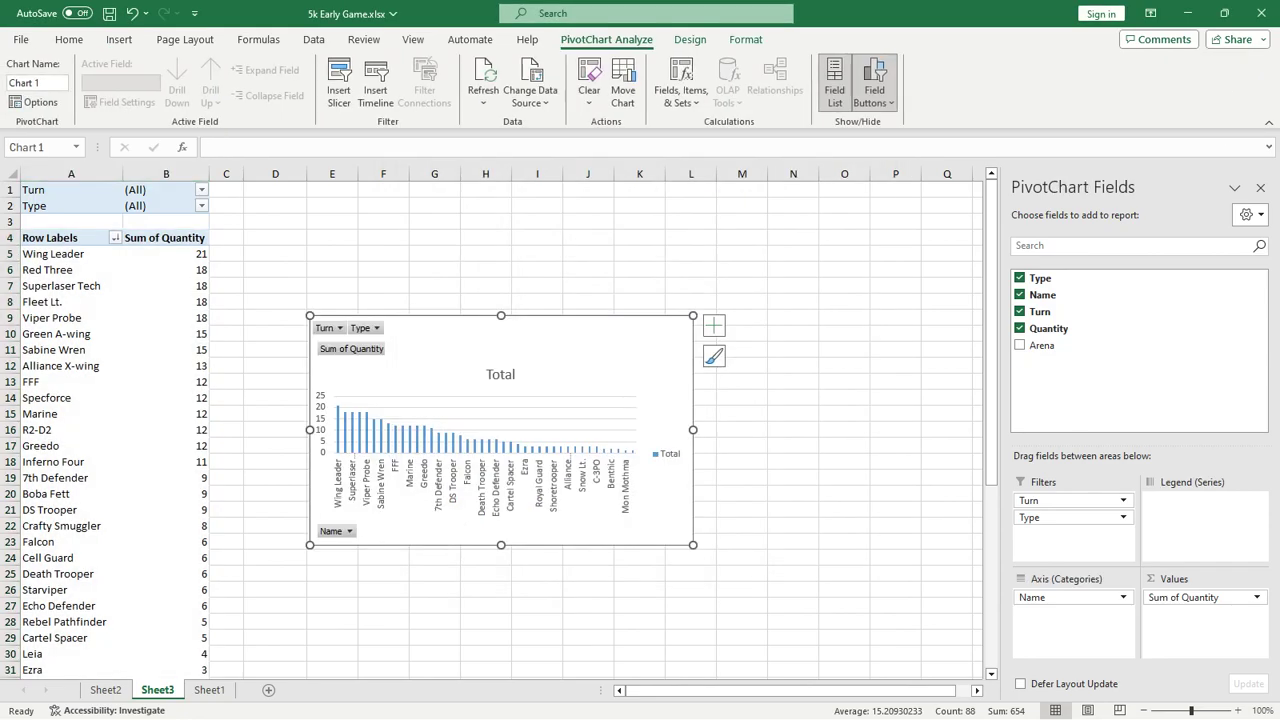
pyautogui.moveTo(560, 374); pyautogui.dragTo(465, 251)
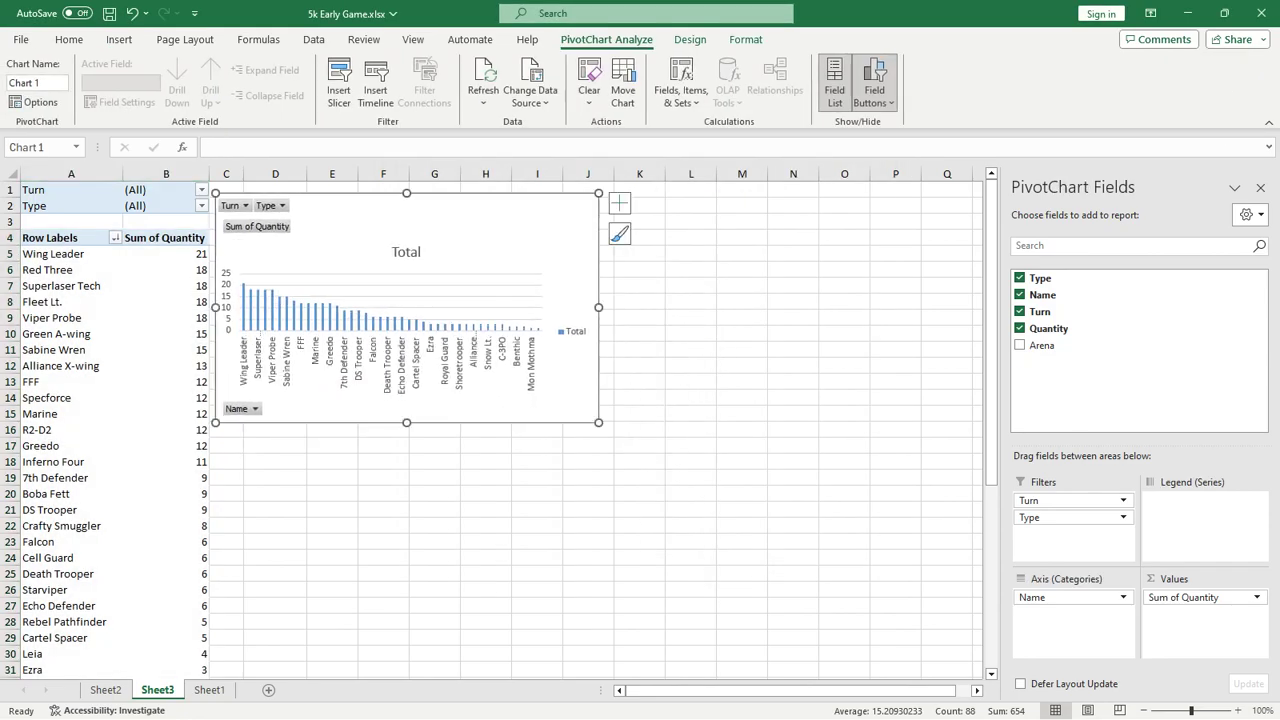
pyautogui.moveTo(598, 422); pyautogui.dragTo(942, 667)
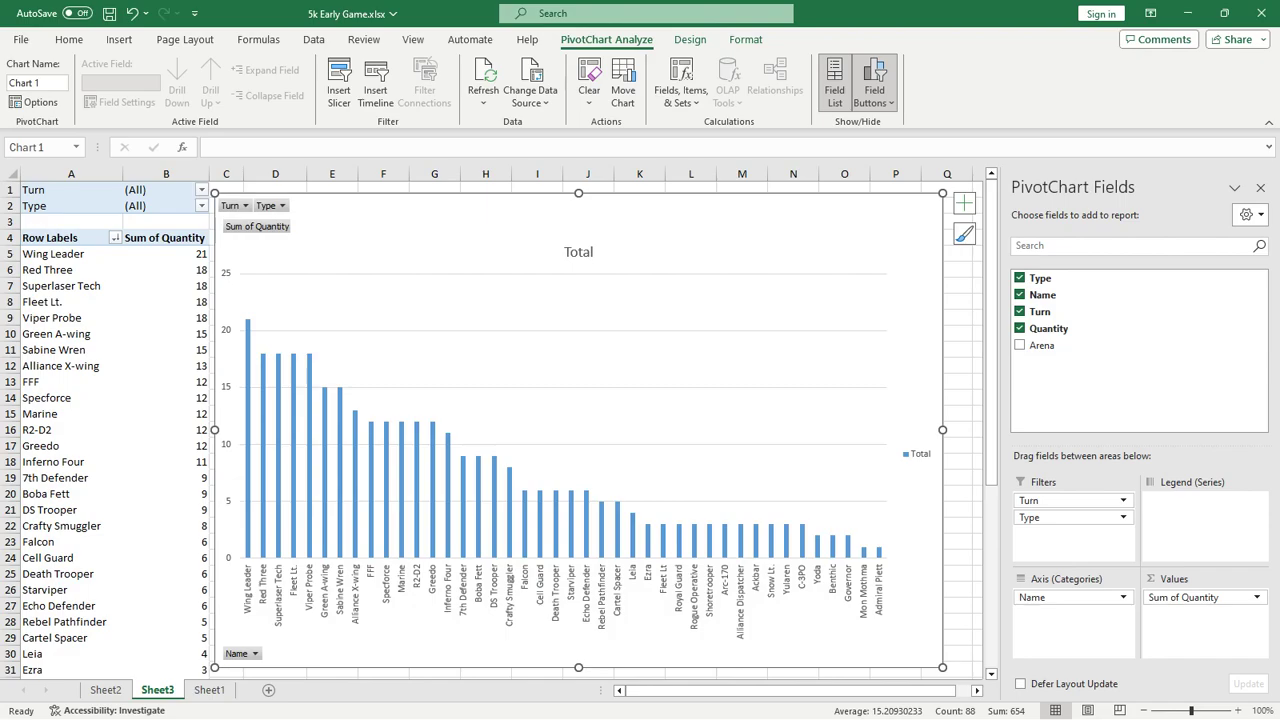
# Split the chart bars by Arena (Ground blue, Space orange) and allow multiple Turn selections
pyautogui.click(1020, 345)
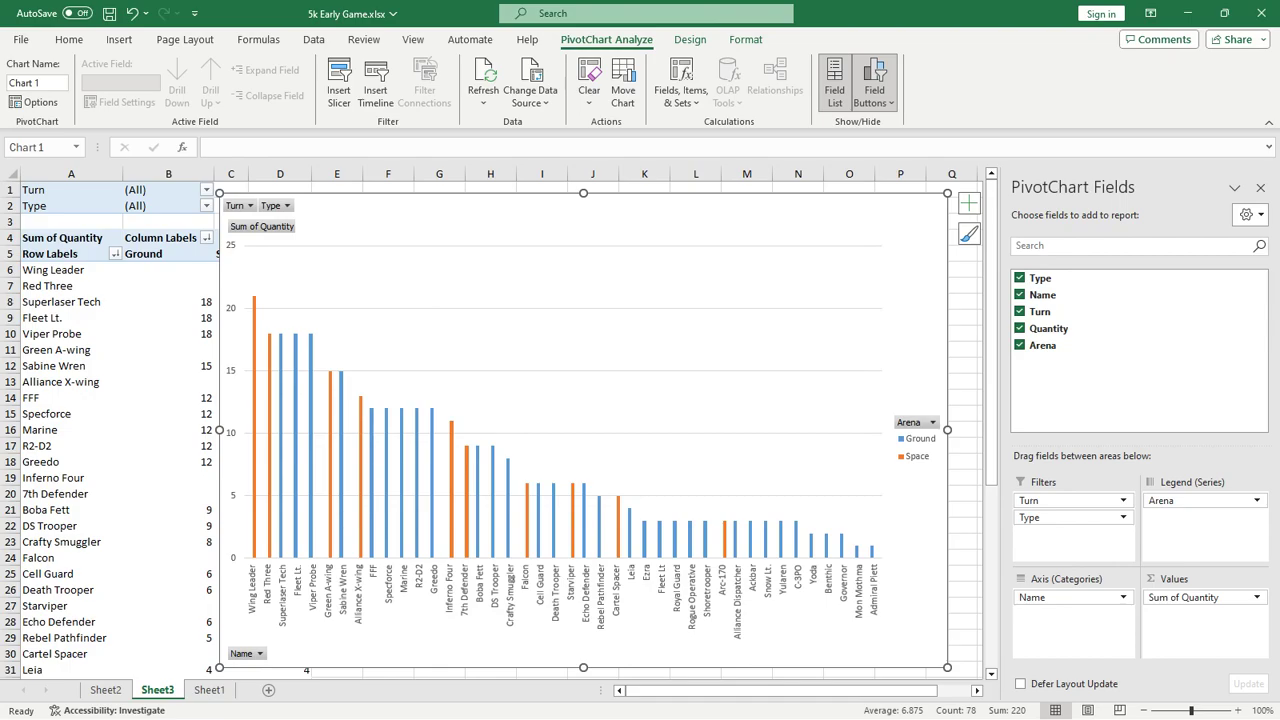
pyautogui.click(206, 189)
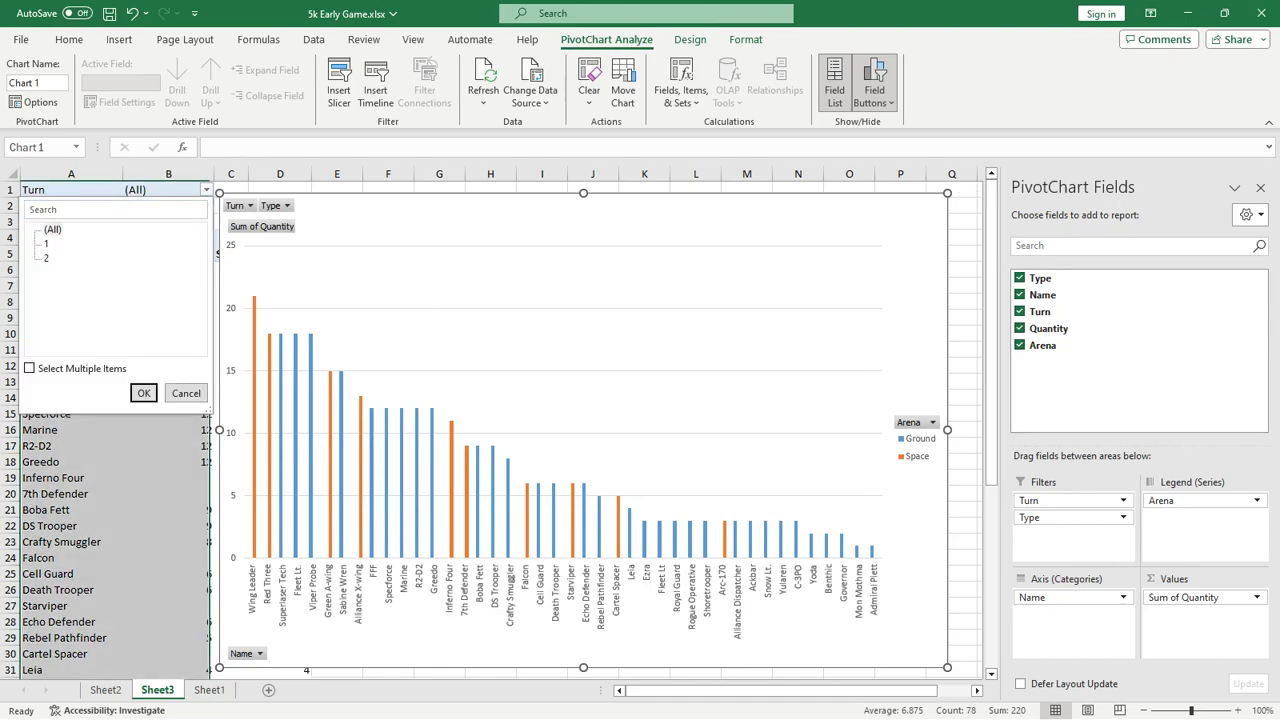
pyautogui.click(29, 368)
# Filter Type to Early only by unticking Late and Mid, giving a Grand Total of 88
pyautogui.click(143, 393)
pyautogui.click(168, 285)
pyautogui.click(206, 205)
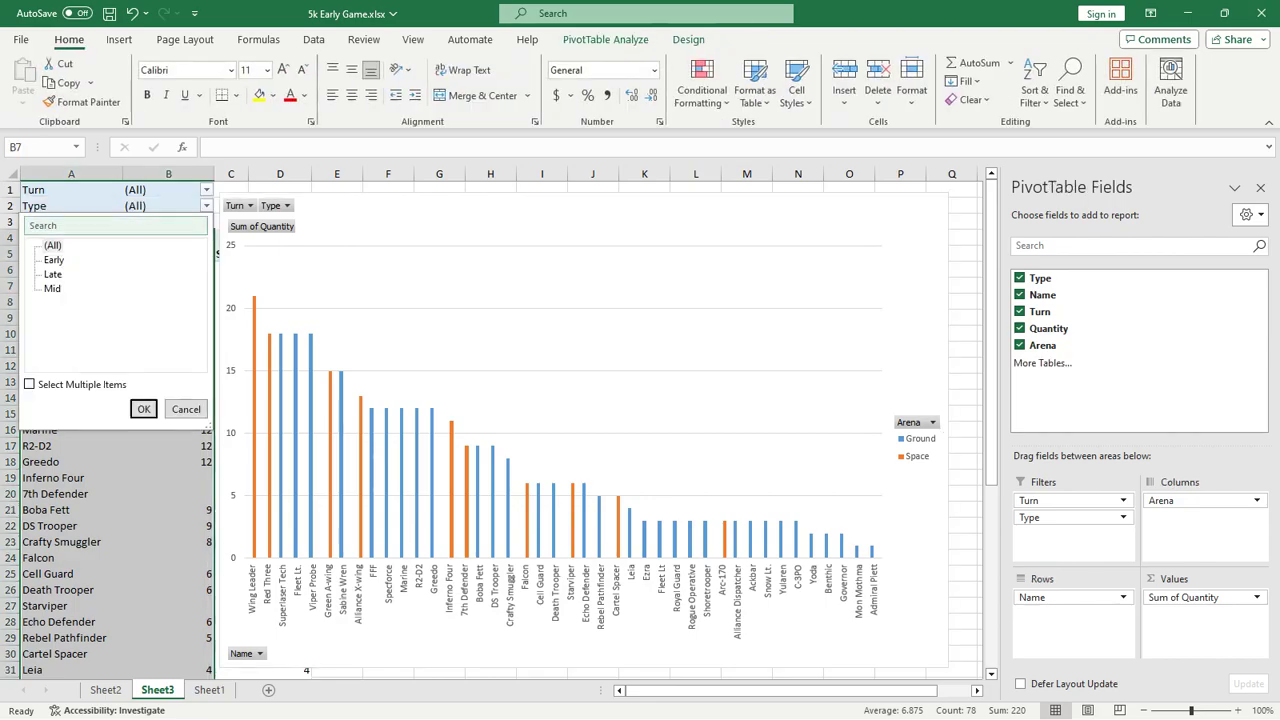
pyautogui.click(29, 384)
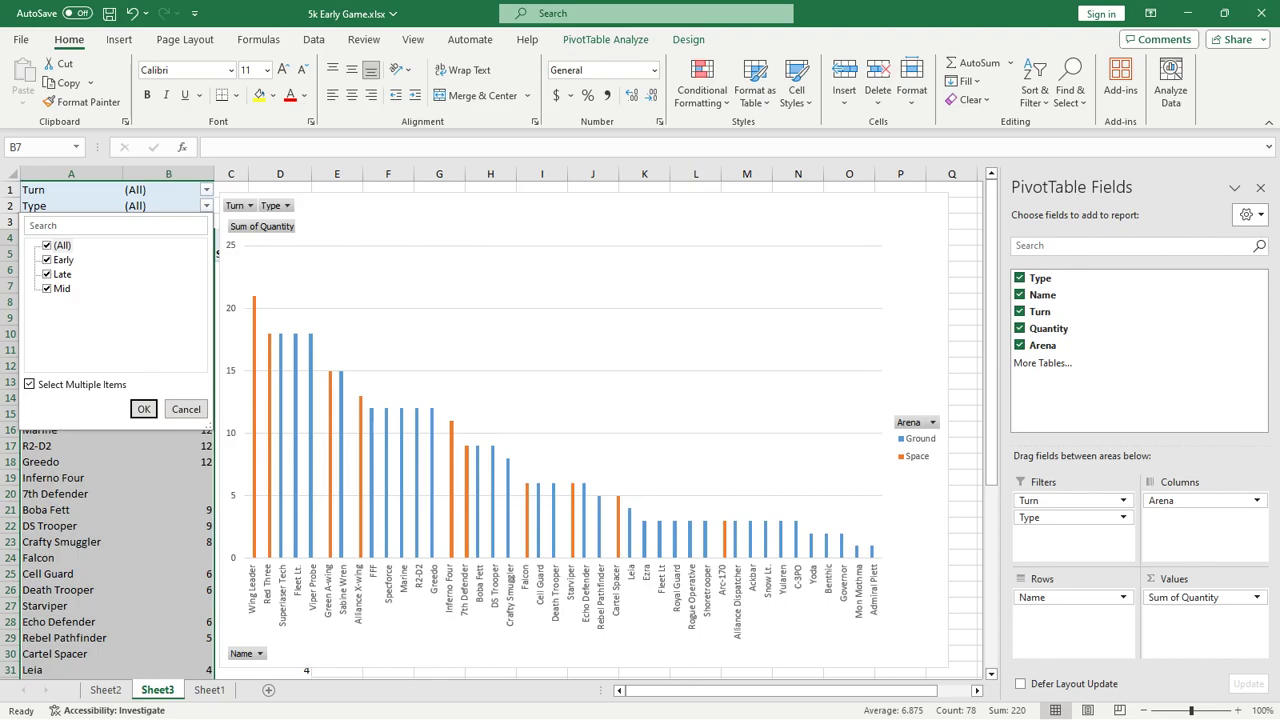
pyautogui.click(55, 274)
pyautogui.click(55, 288)
pyautogui.click(143, 409)
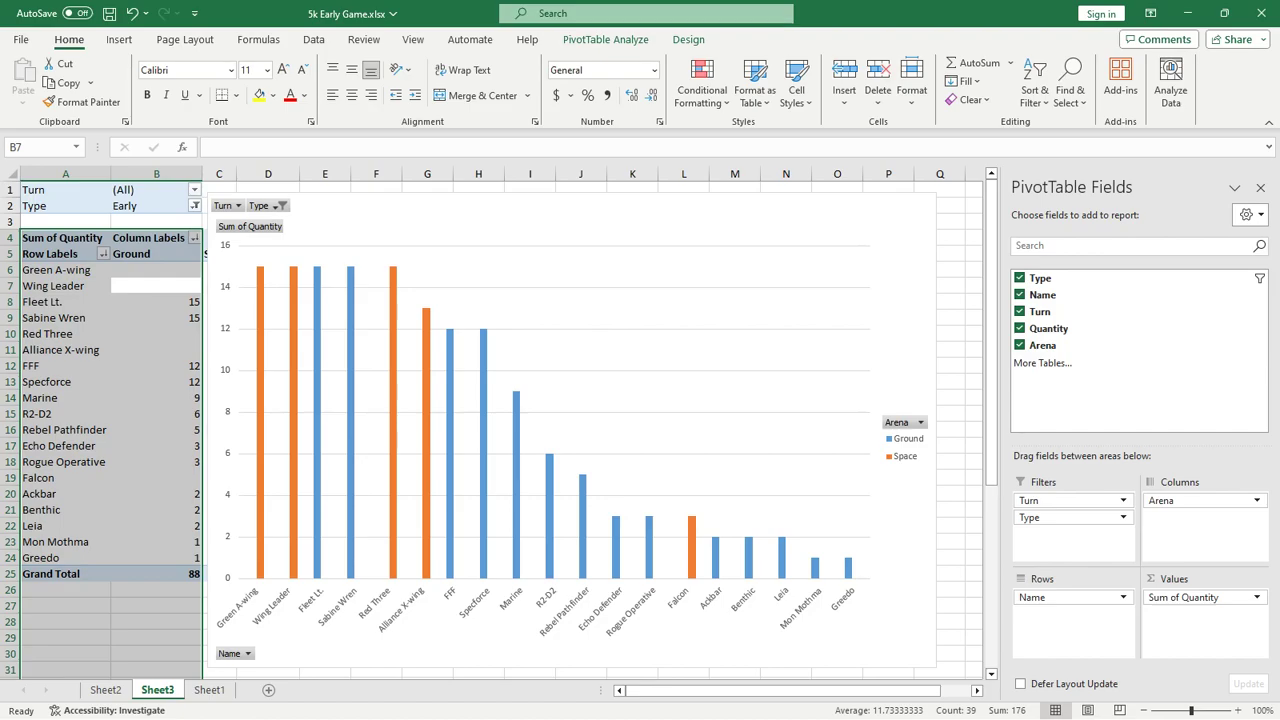
# Filter Turn to 1 only, leaving 53 Ground and 28 Space (total 81)
pyautogui.click(194, 189)
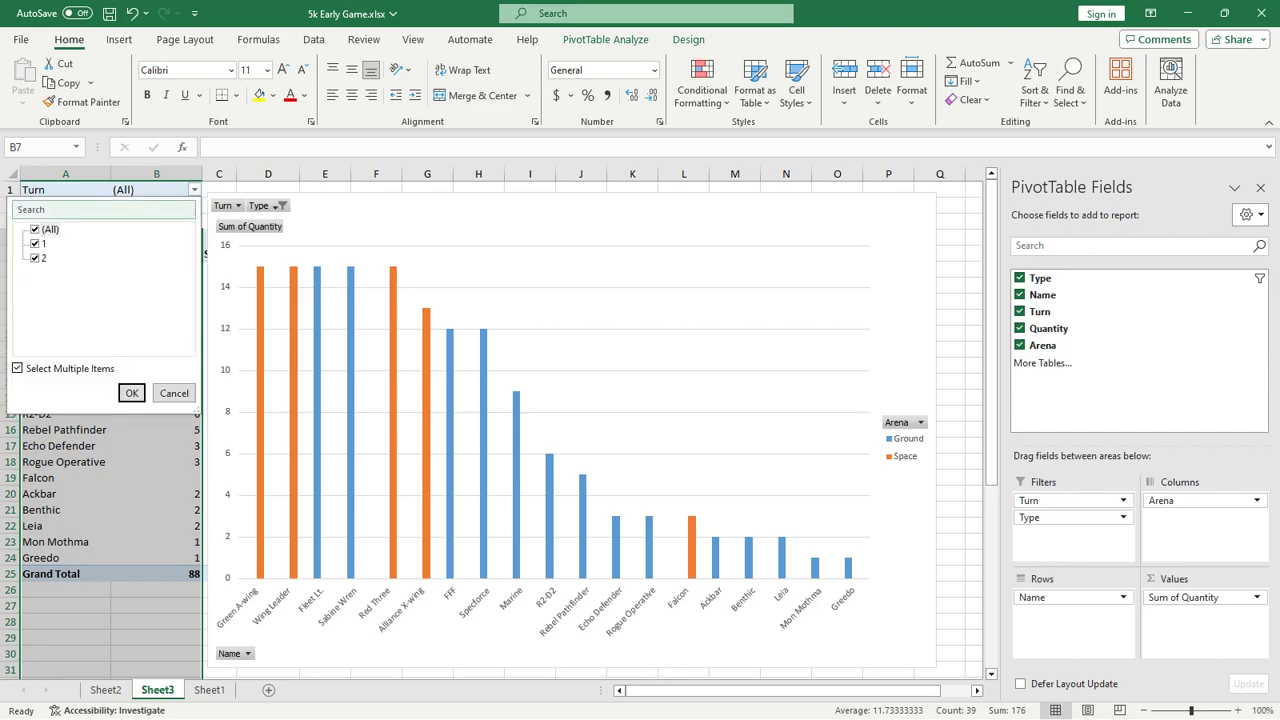
pyautogui.click(50, 258)
pyautogui.click(131, 391)
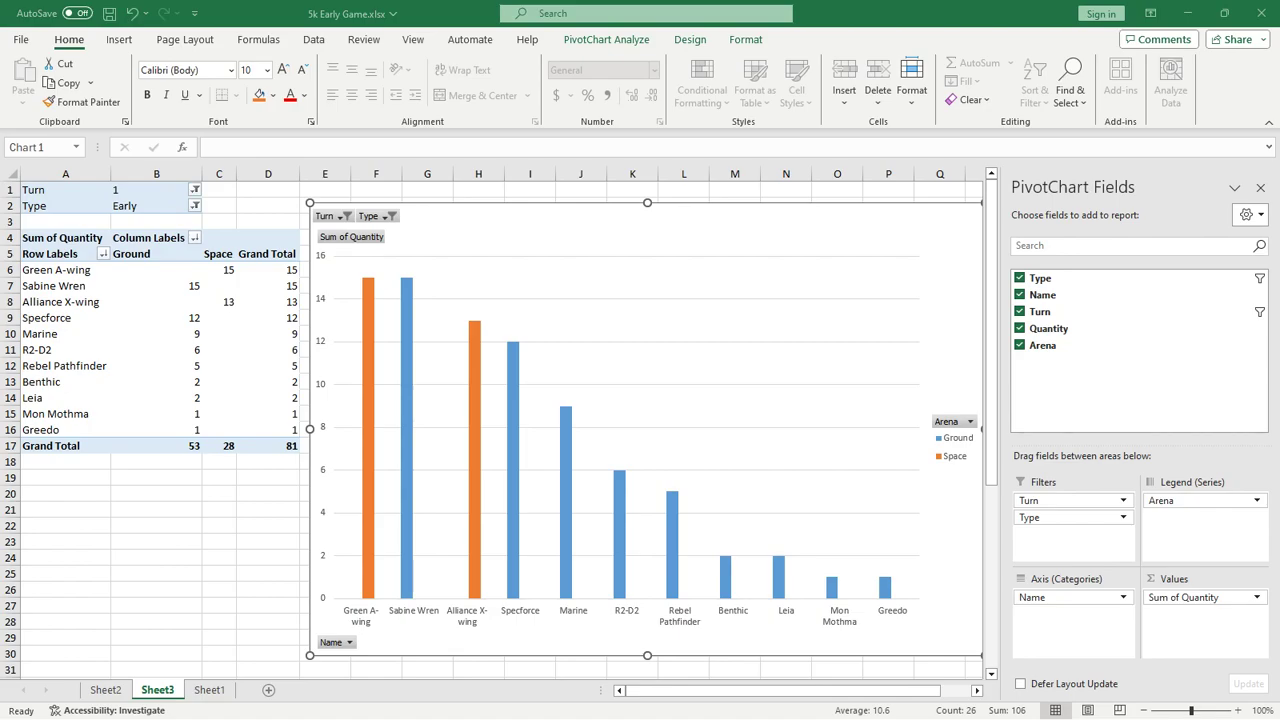
# Compute 28/81 in Calculator (≈0.3457) and close it
pyautogui.write('28/81')
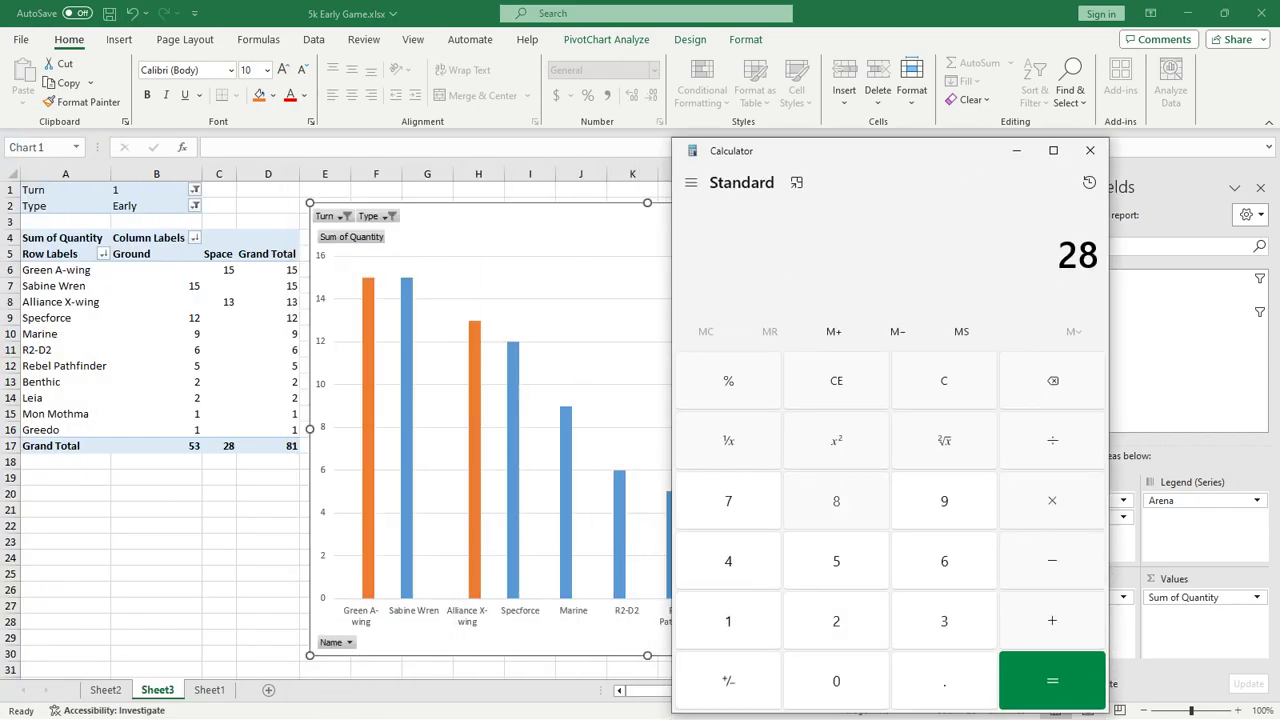
pyautogui.press('Return')
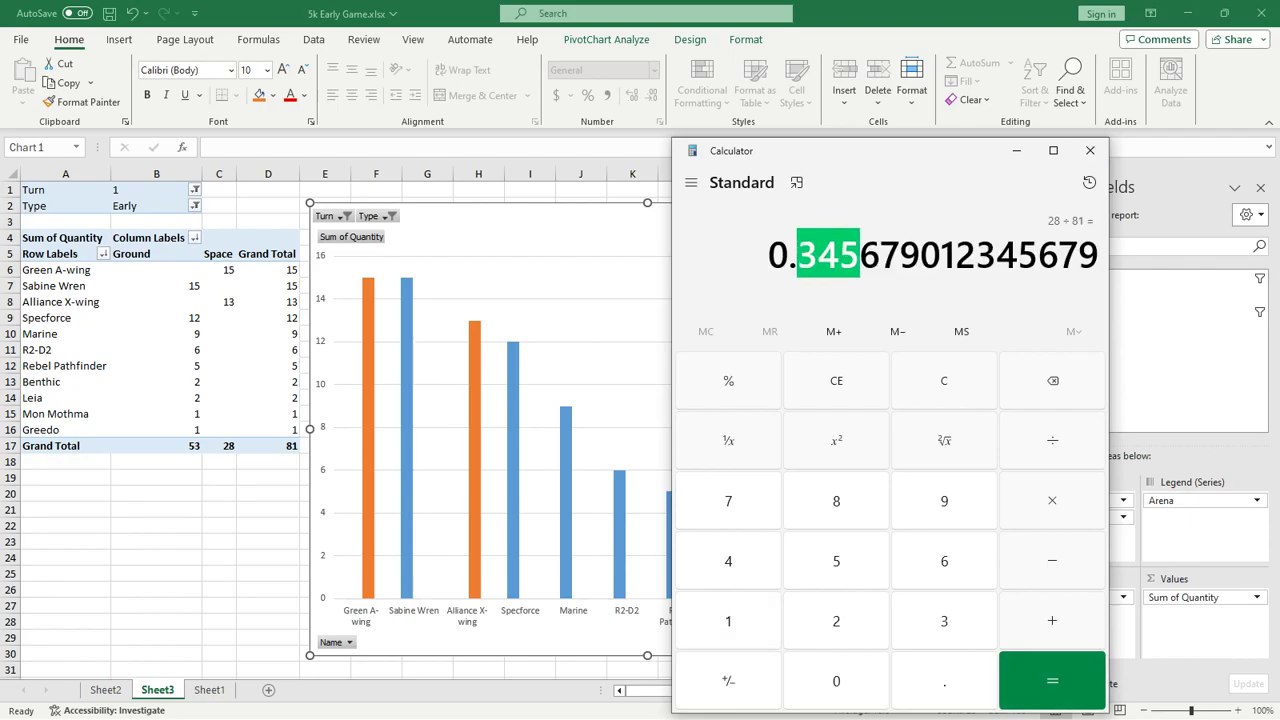
pyautogui.click(1090, 150)
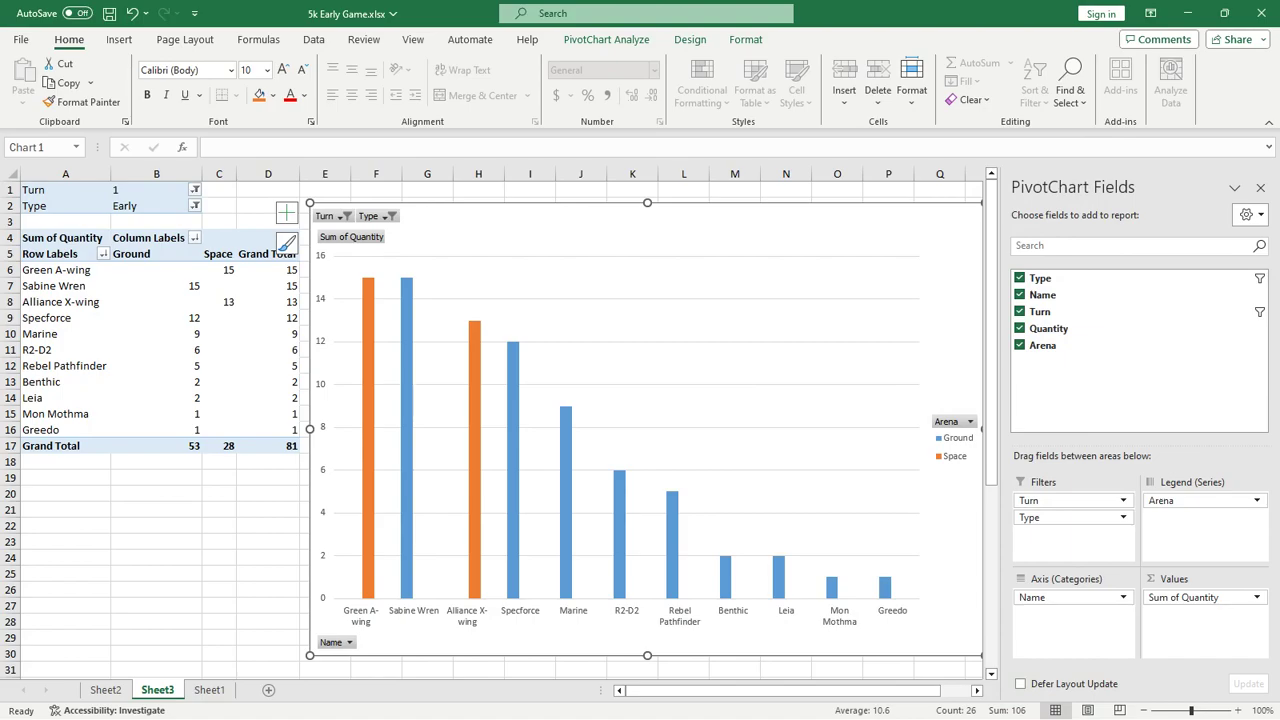
pyautogui.click(427, 189)
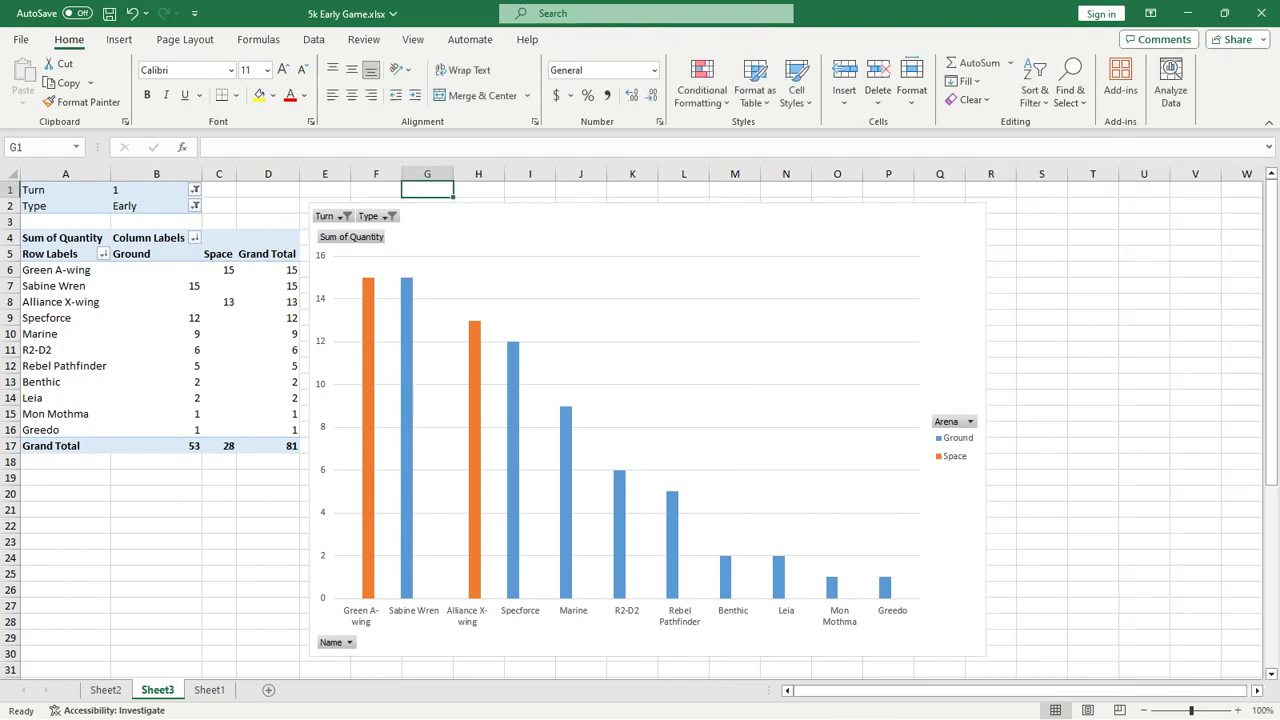
pyautogui.moveTo(512, 398)
pyautogui.click(512, 398)
pyautogui.click(268, 317)
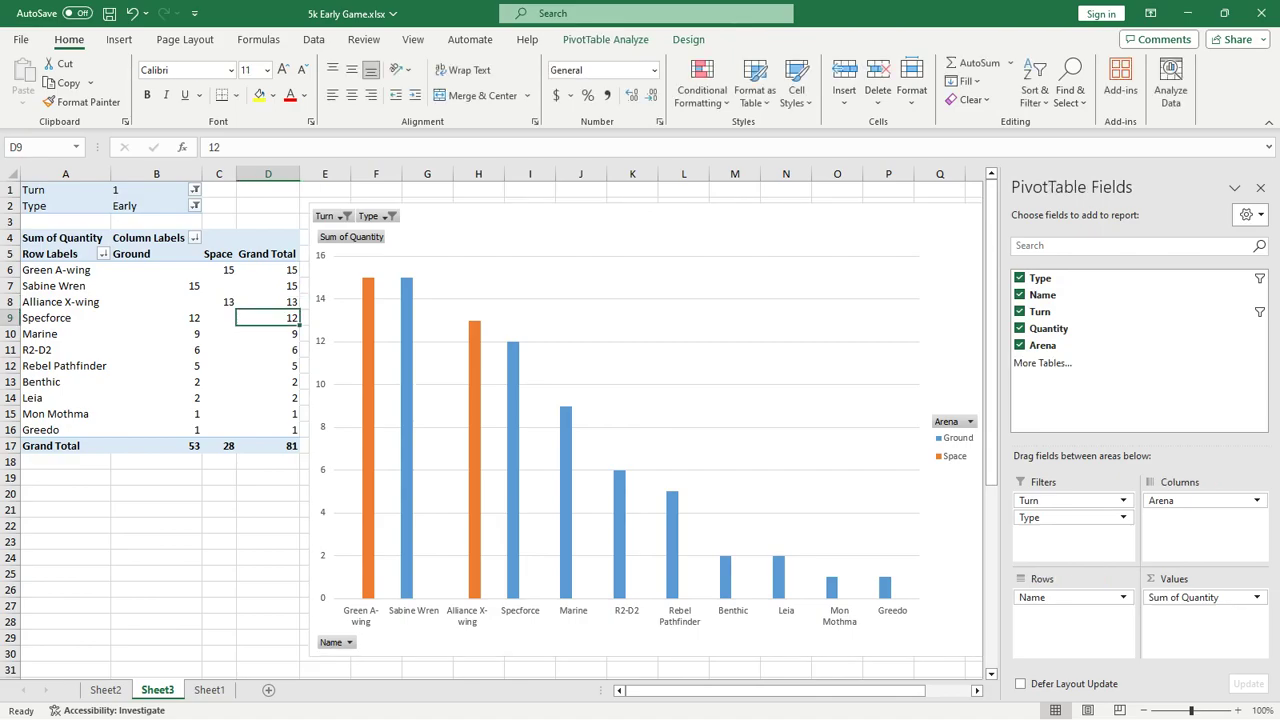
pyautogui.click(56, 270)
pyautogui.moveTo(156, 396)
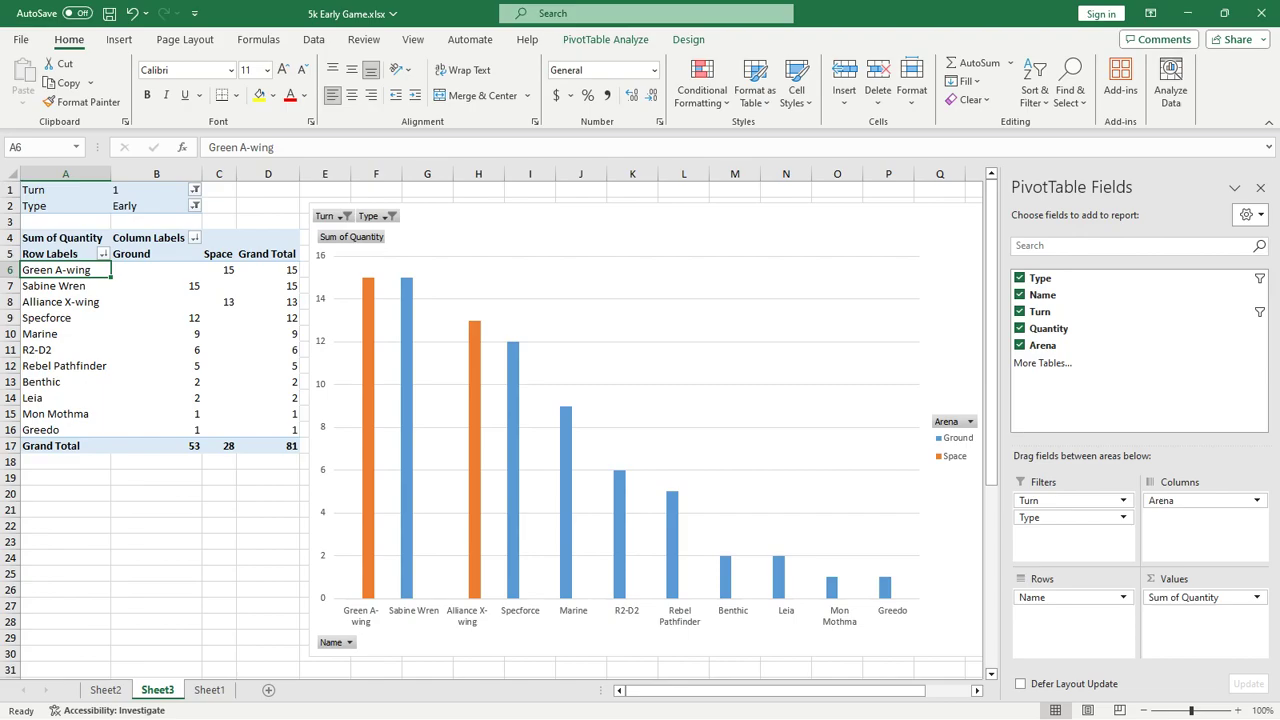
# Switch the Turn filter from 1 to 2, giving 35 Ground and 33 Space
pyautogui.moveTo(405, 288)
pyautogui.click(194, 189)
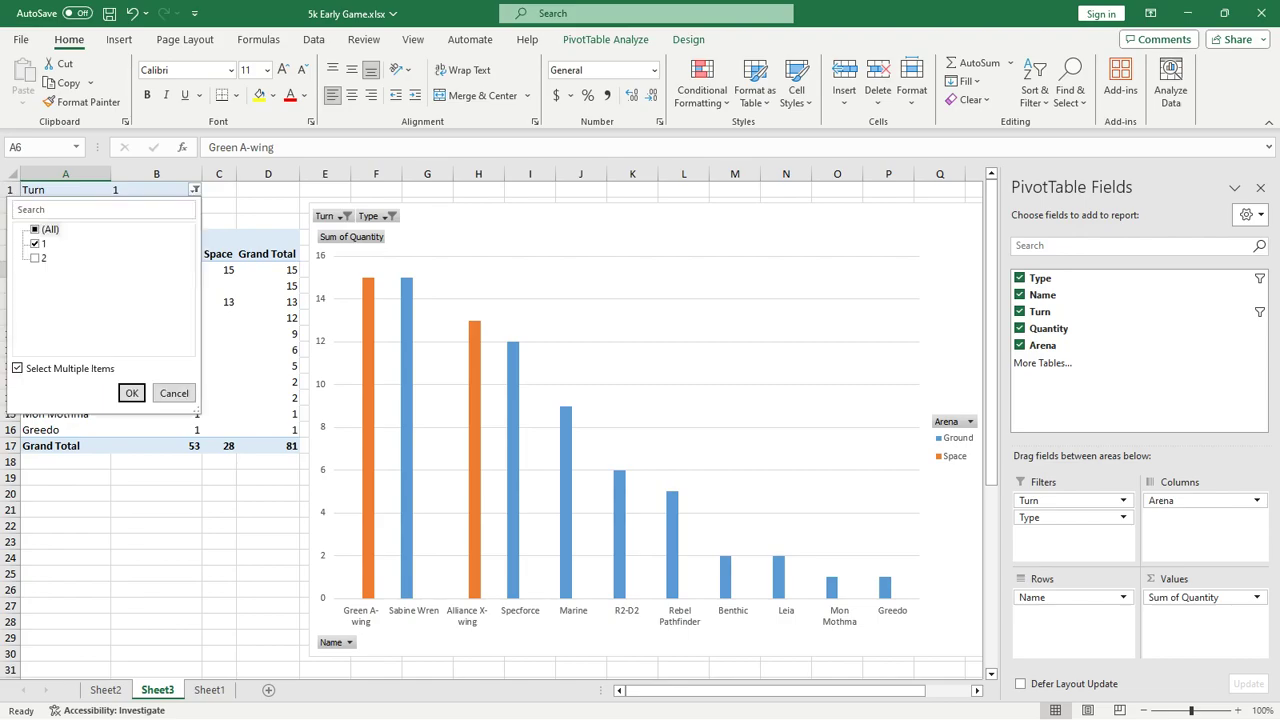
pyautogui.click(17, 368)
pyautogui.click(35, 257)
pyautogui.click(35, 243)
pyautogui.click(131, 392)
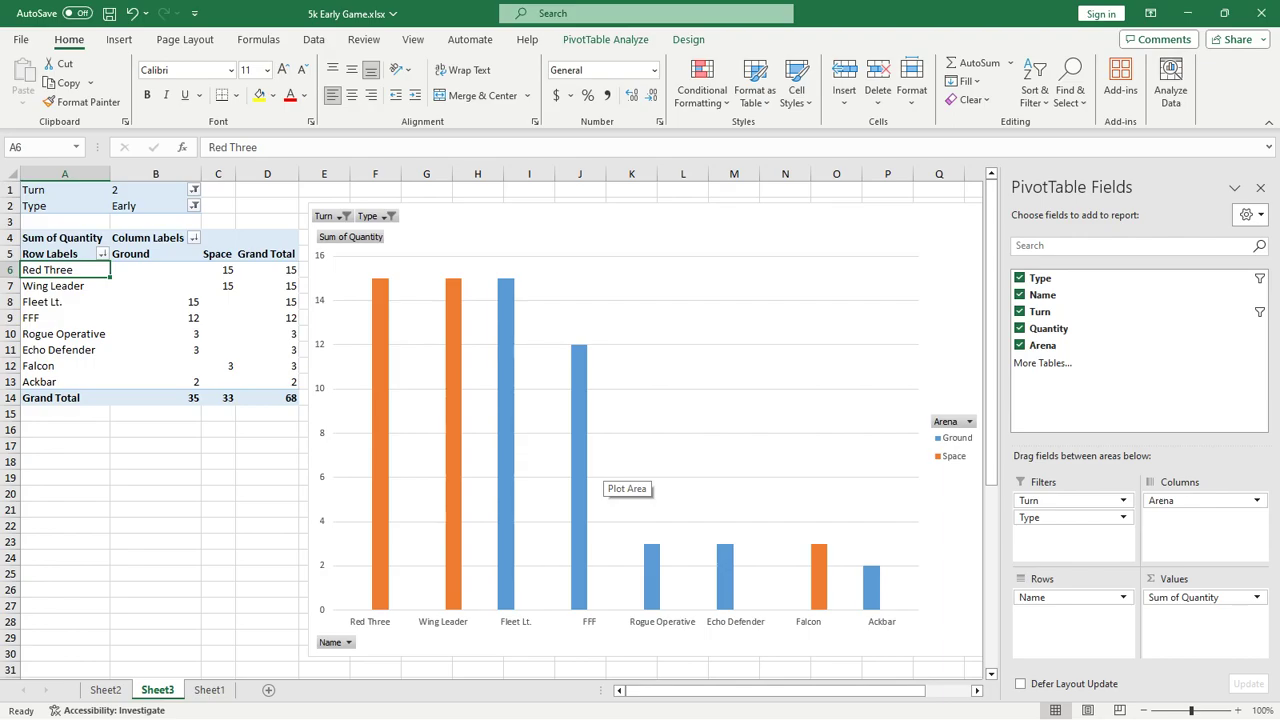
# Click outside the pivot, then select cells back inside the pivot table
pyautogui.moveTo(580, 432)
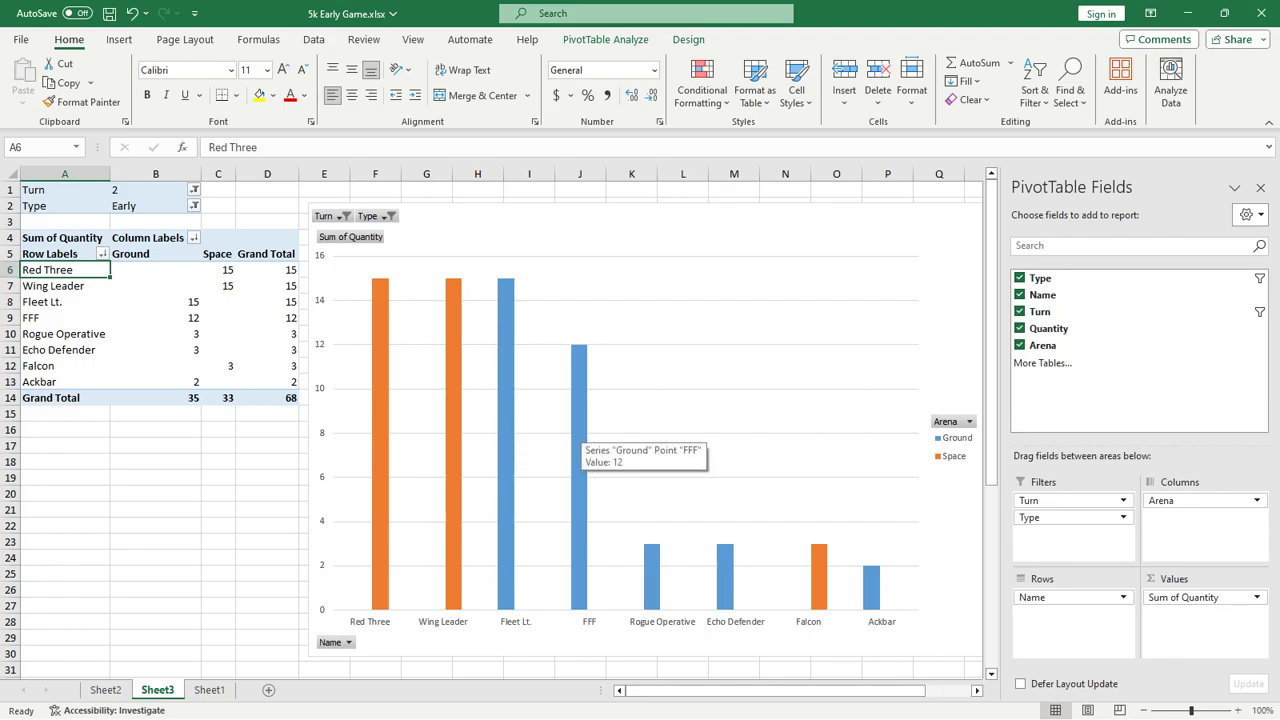
pyautogui.click(64, 429)
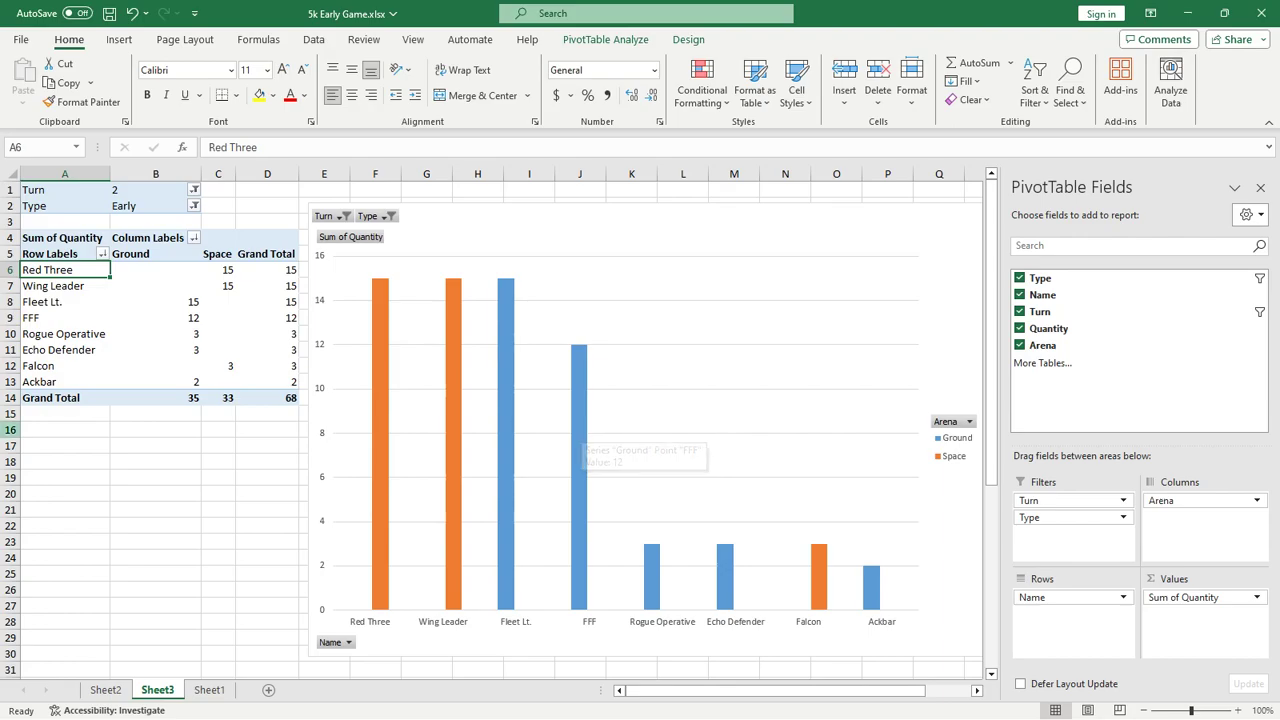
pyautogui.click(64, 477)
pyautogui.click(218, 333)
pyautogui.click(218, 301)
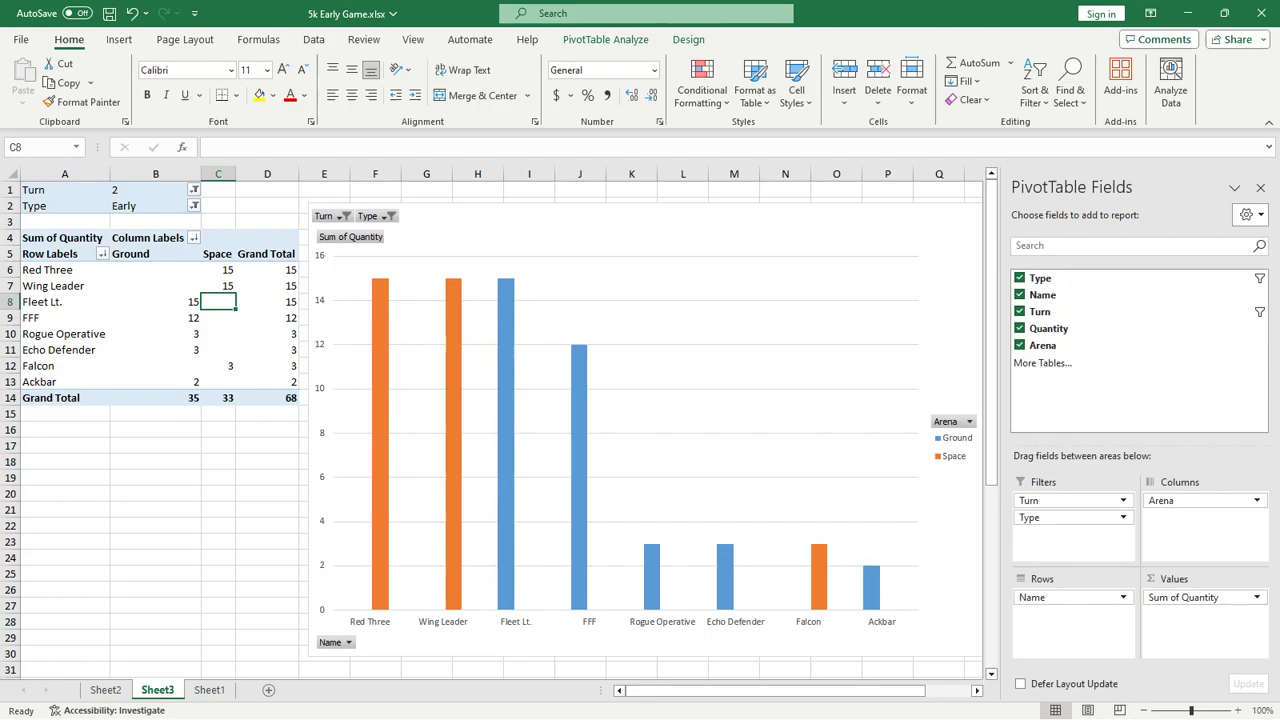
# Change the Type filter from Early to Mid
pyautogui.click(193, 205)
pyautogui.click(45, 288)
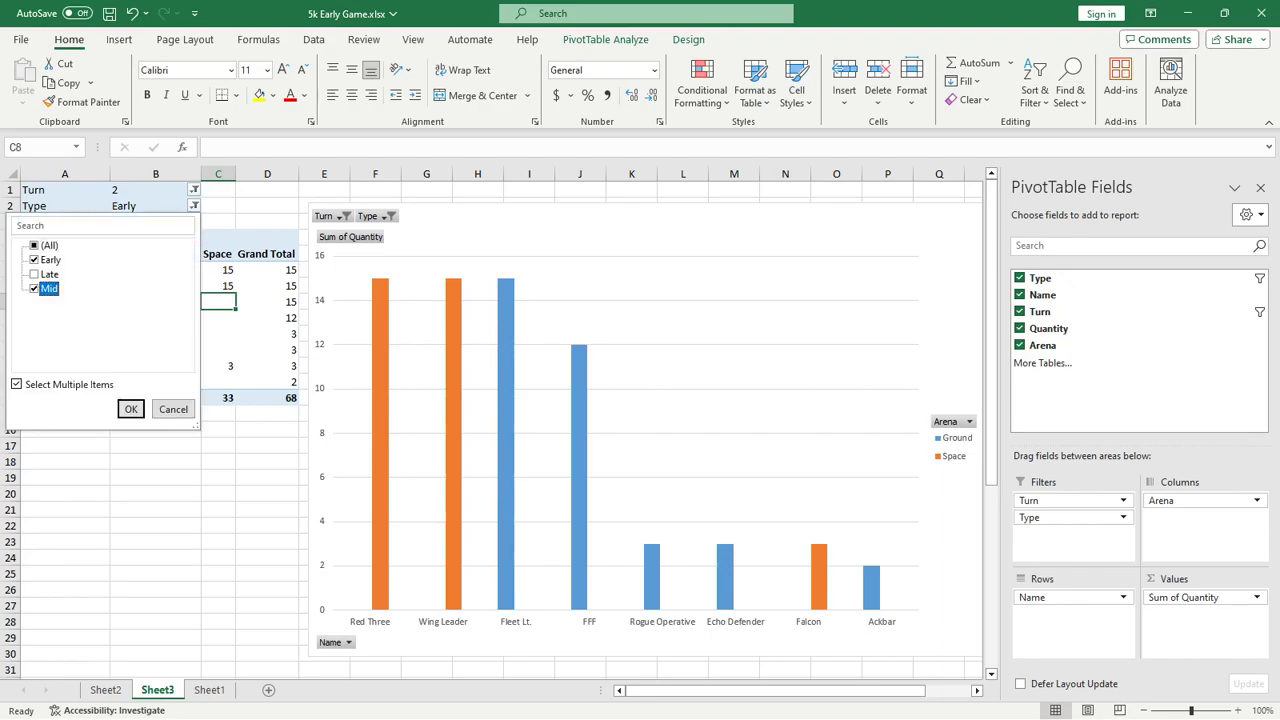
pyautogui.click(34, 259)
pyautogui.click(130, 409)
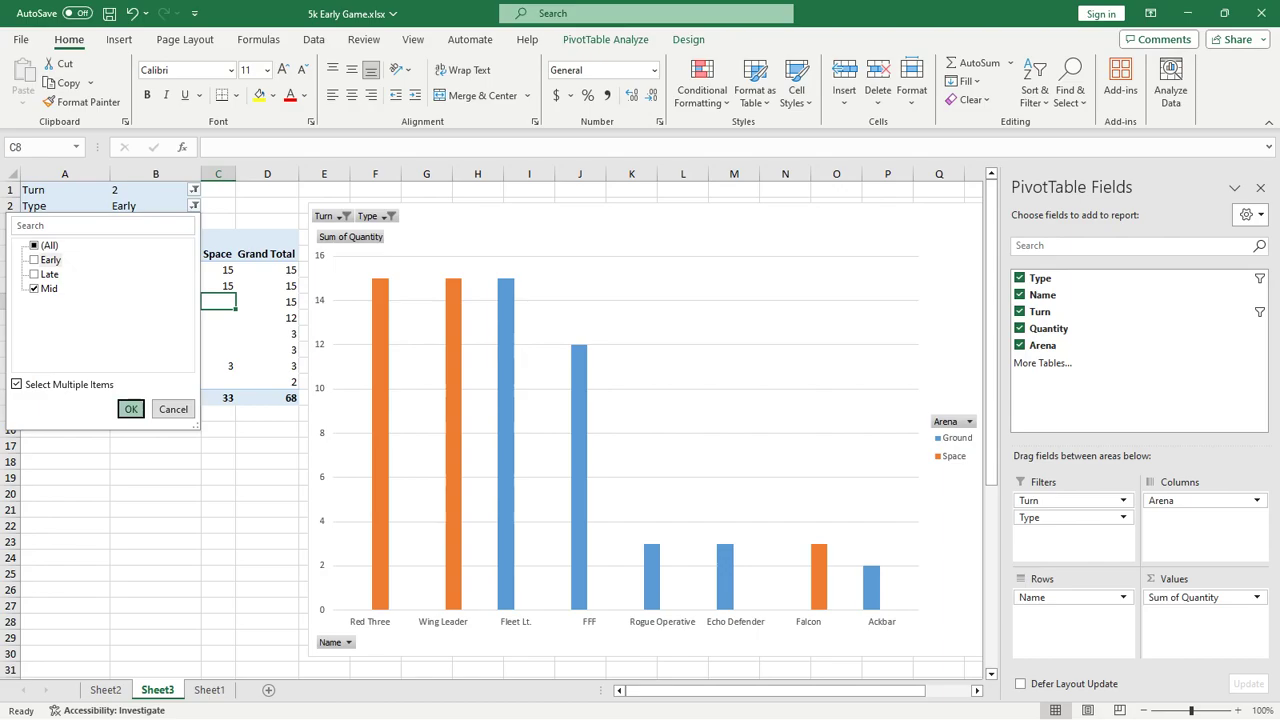
# Set the Turn filter to (All), giving 82 total with 26 Space
pyautogui.click(190, 189)
pyautogui.click(40, 228)
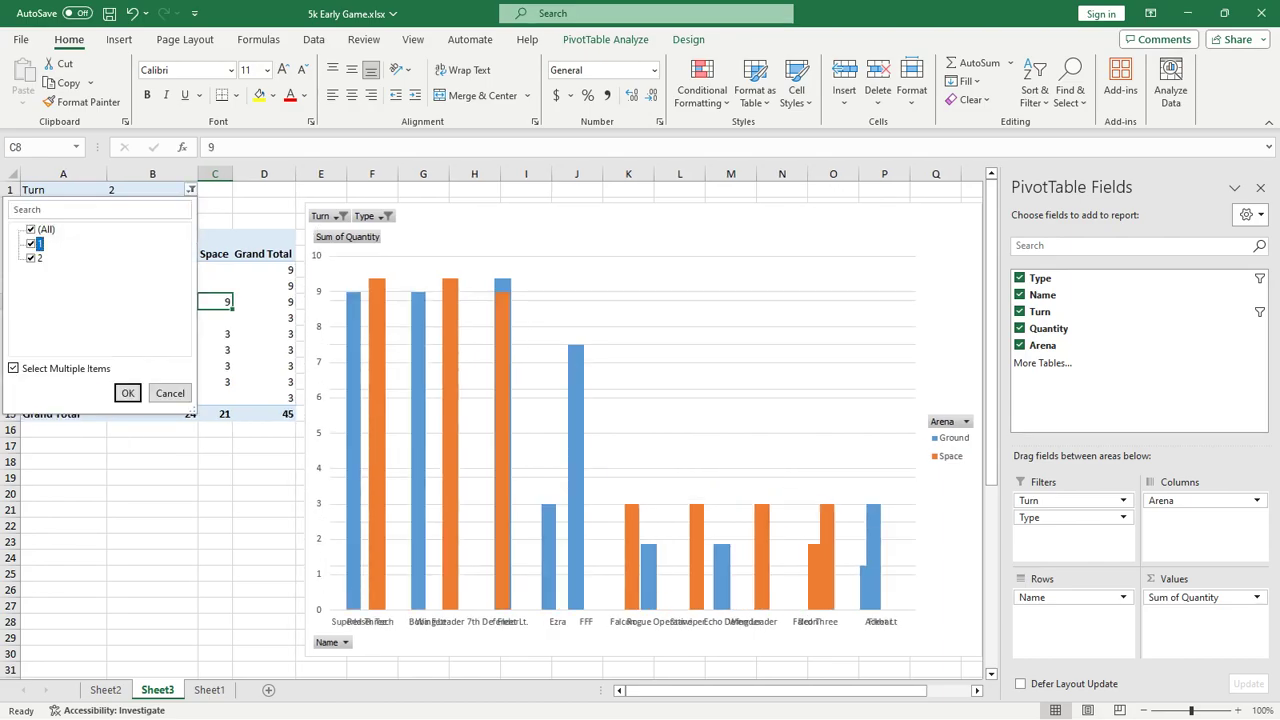
pyautogui.click(128, 391)
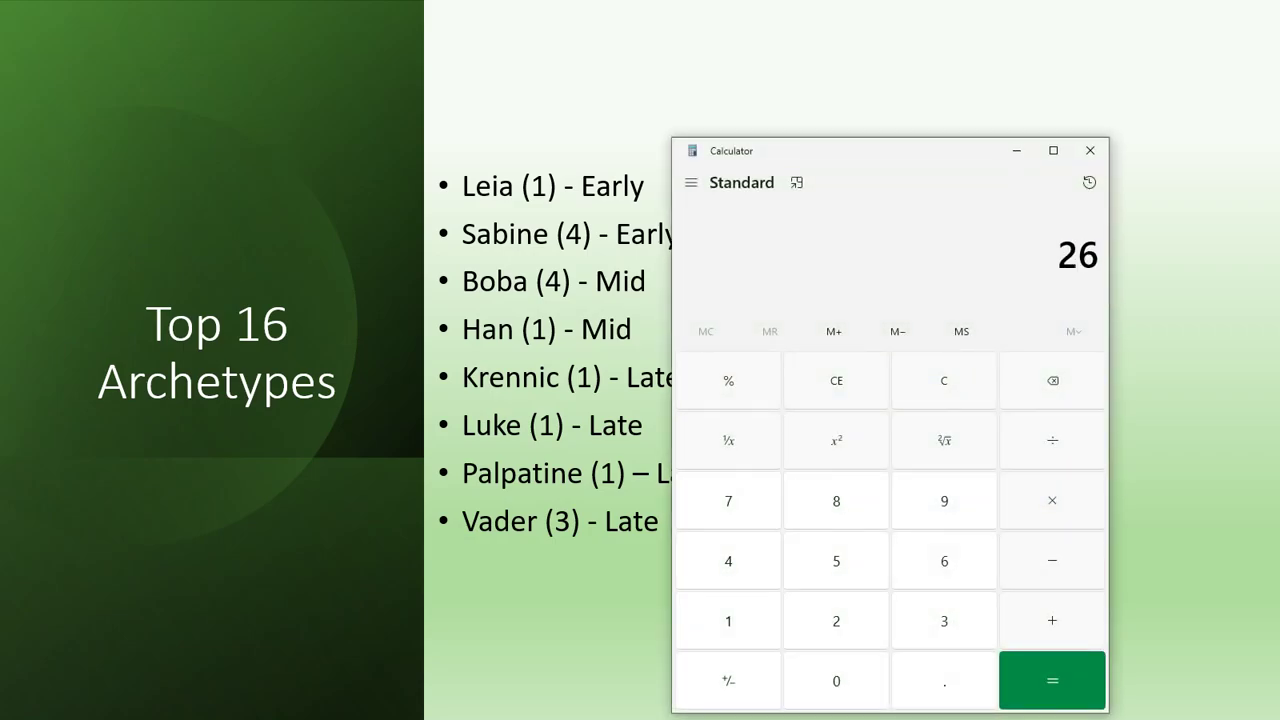
# Divide 26 by 82 in Calculator (≈0.317), checking the total in Excel, then minimize Calculator
pyautogui.press('/')
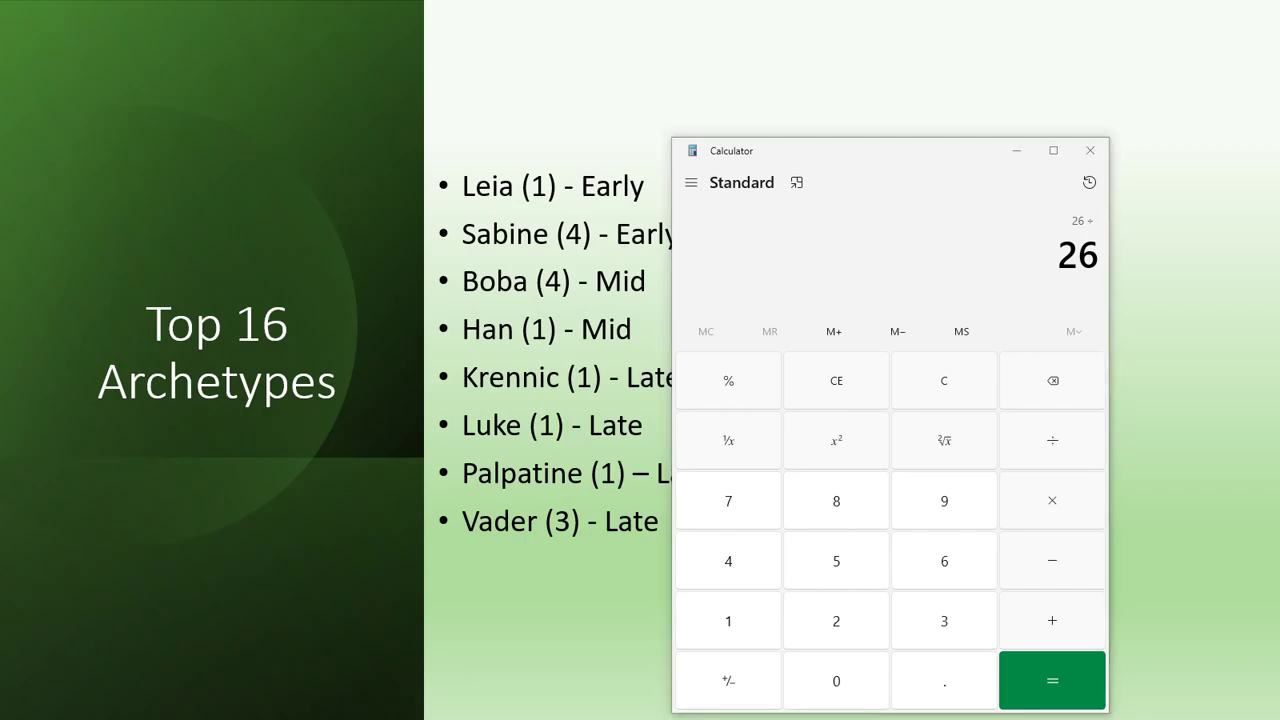
pyautogui.hotkey('alt', 'Tab')
pyautogui.hotkey('alt', 'Tab')
pyautogui.write('82')
pyautogui.press('Return')
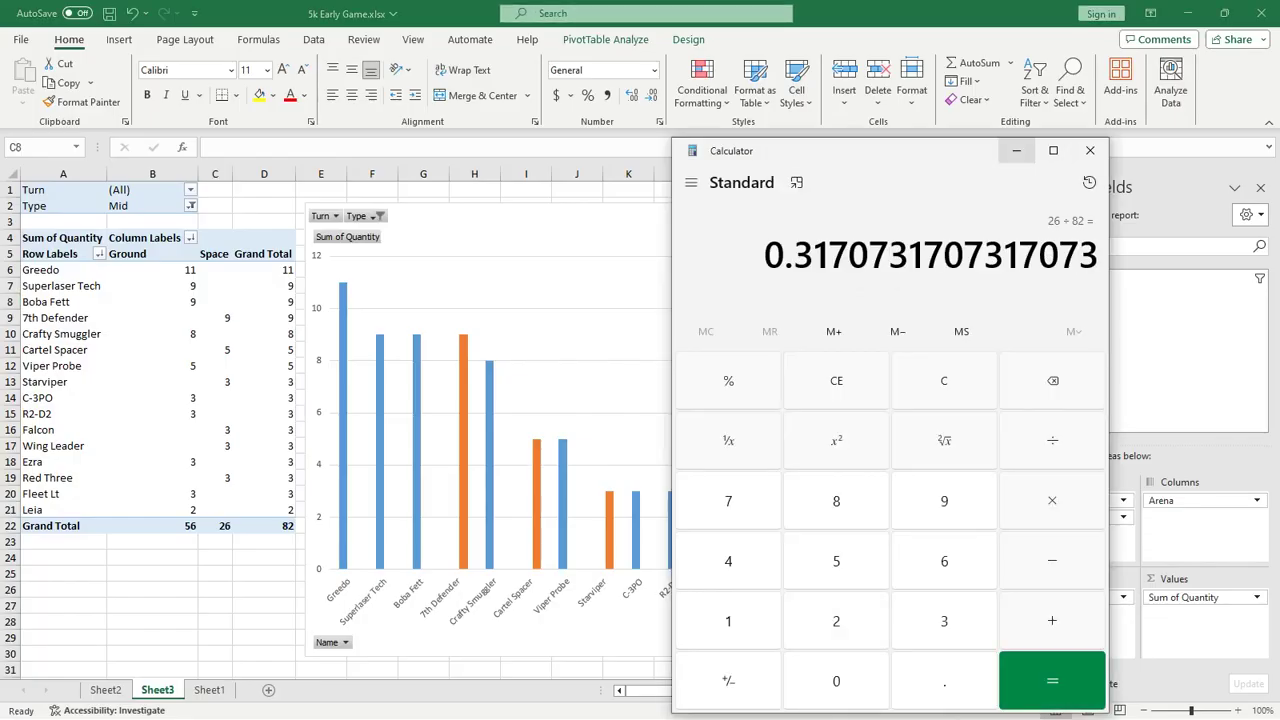
pyautogui.click(1016, 150)
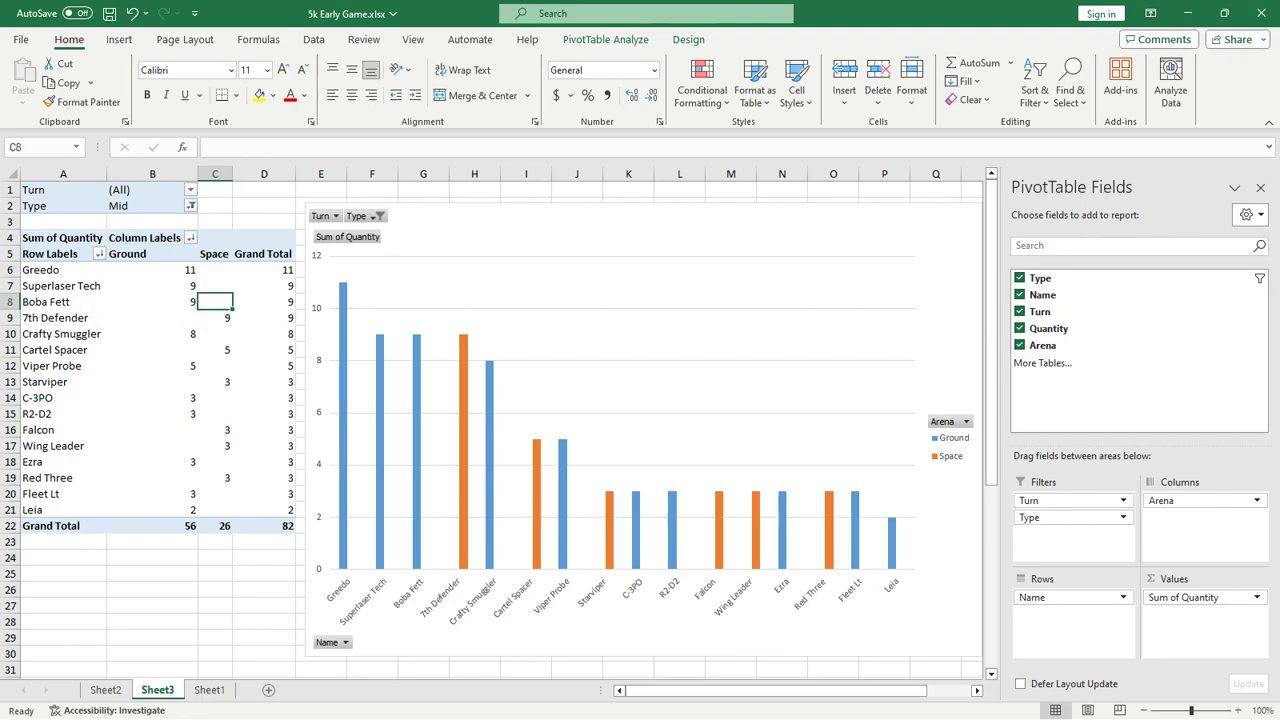
# Filter the Mid-card pivot to turn 1 only, giving 32 Ground and 5 Space
pyautogui.click(190, 189)
pyautogui.click(31, 258)
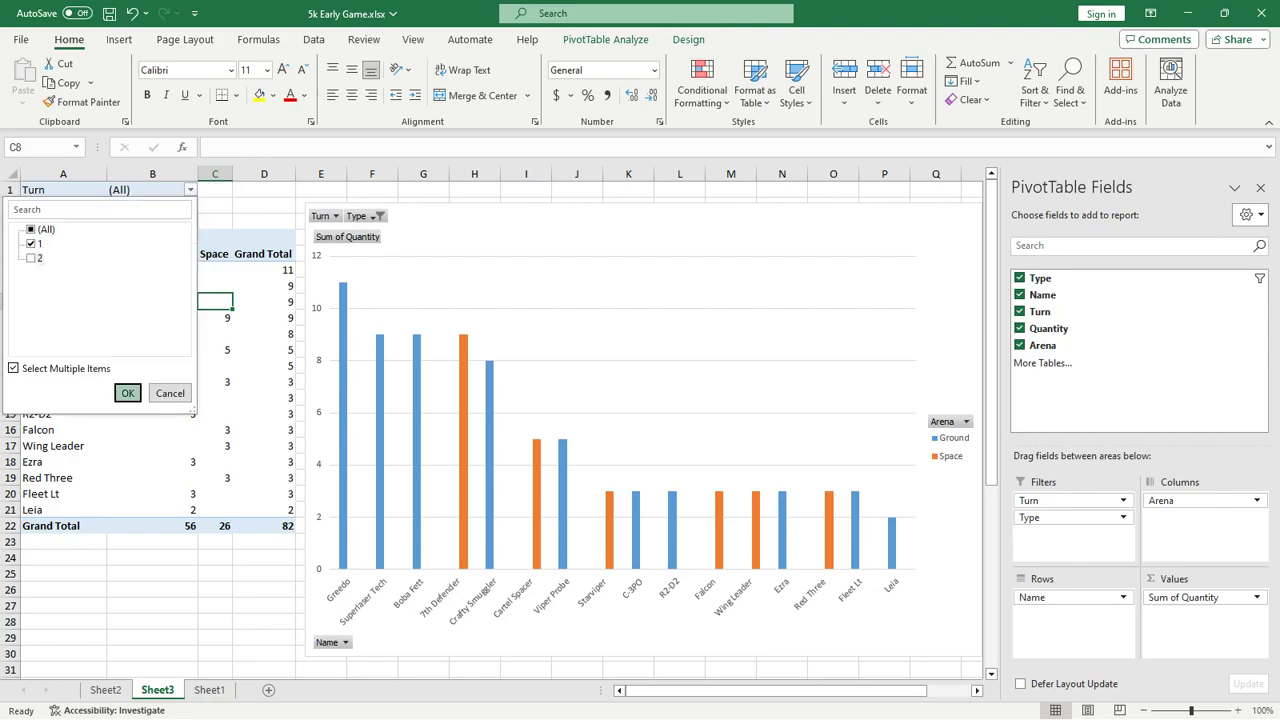
pyautogui.click(128, 393)
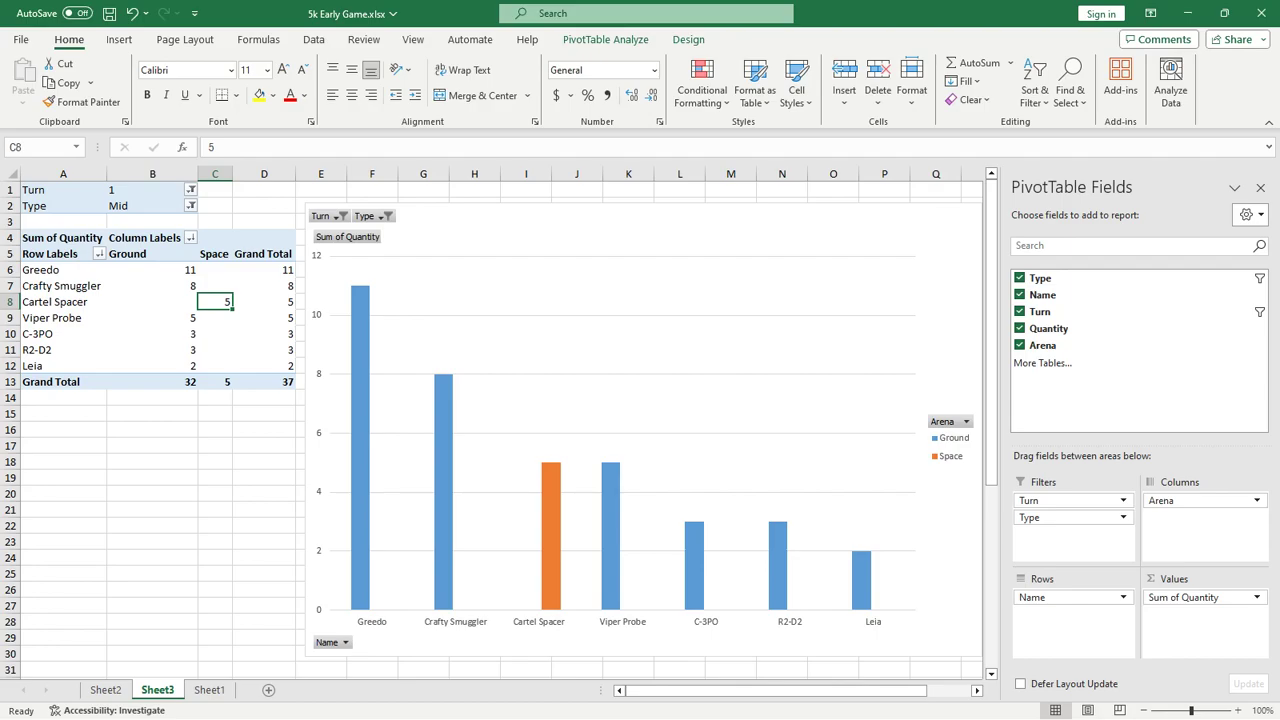
pyautogui.moveTo(360, 590)
# Switch the Turn filter to turn 2 only, then tick Late in the Type filter
pyautogui.click(190, 189)
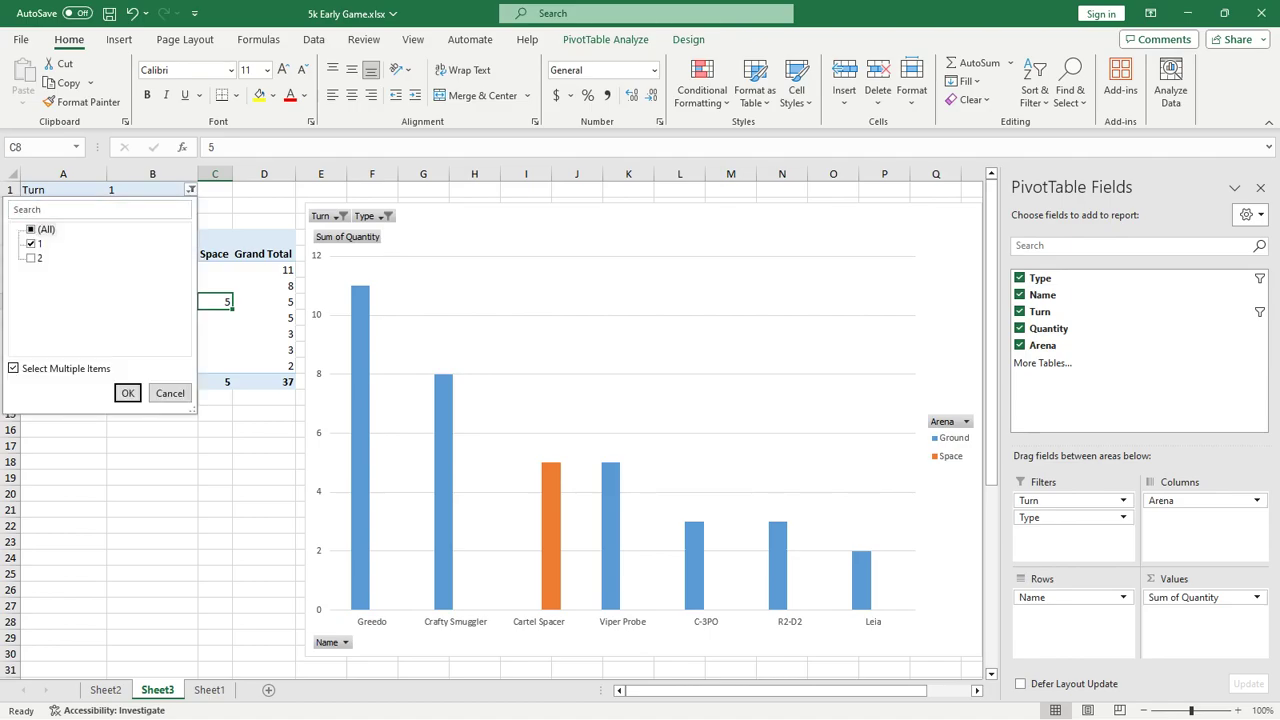
pyautogui.click(31, 258)
pyautogui.click(31, 243)
pyautogui.click(128, 393)
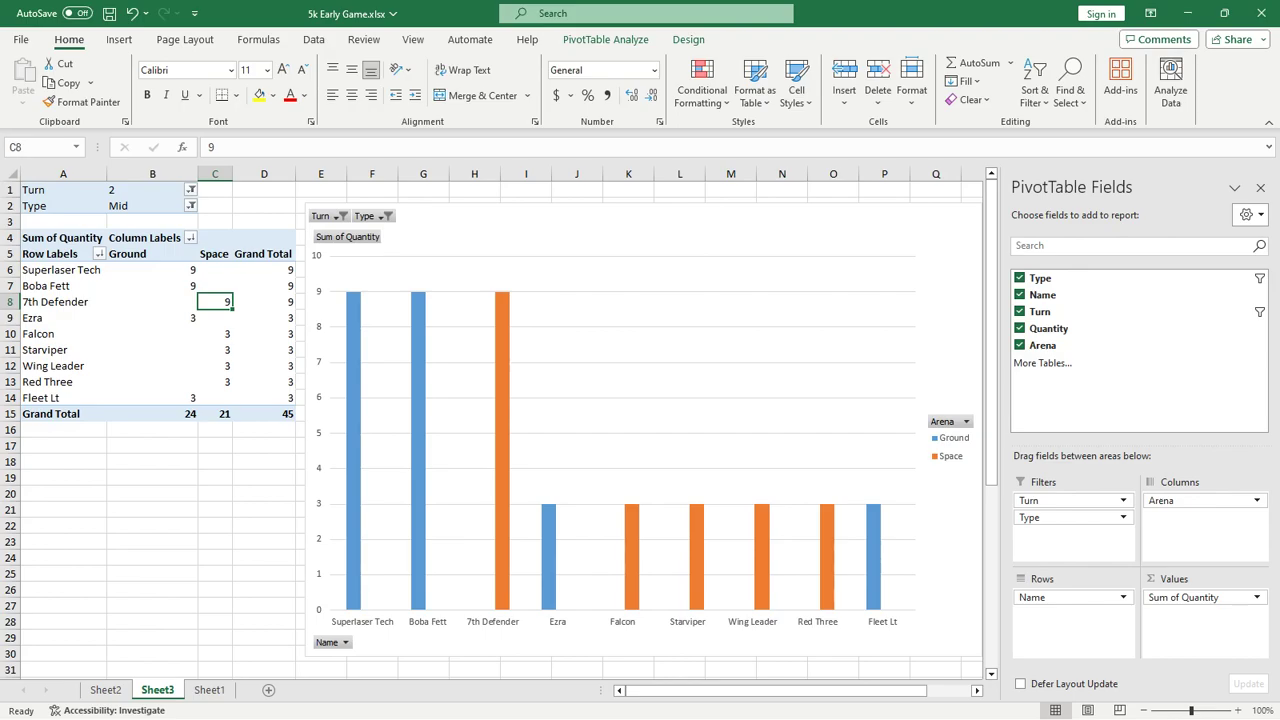
pyautogui.click(190, 205)
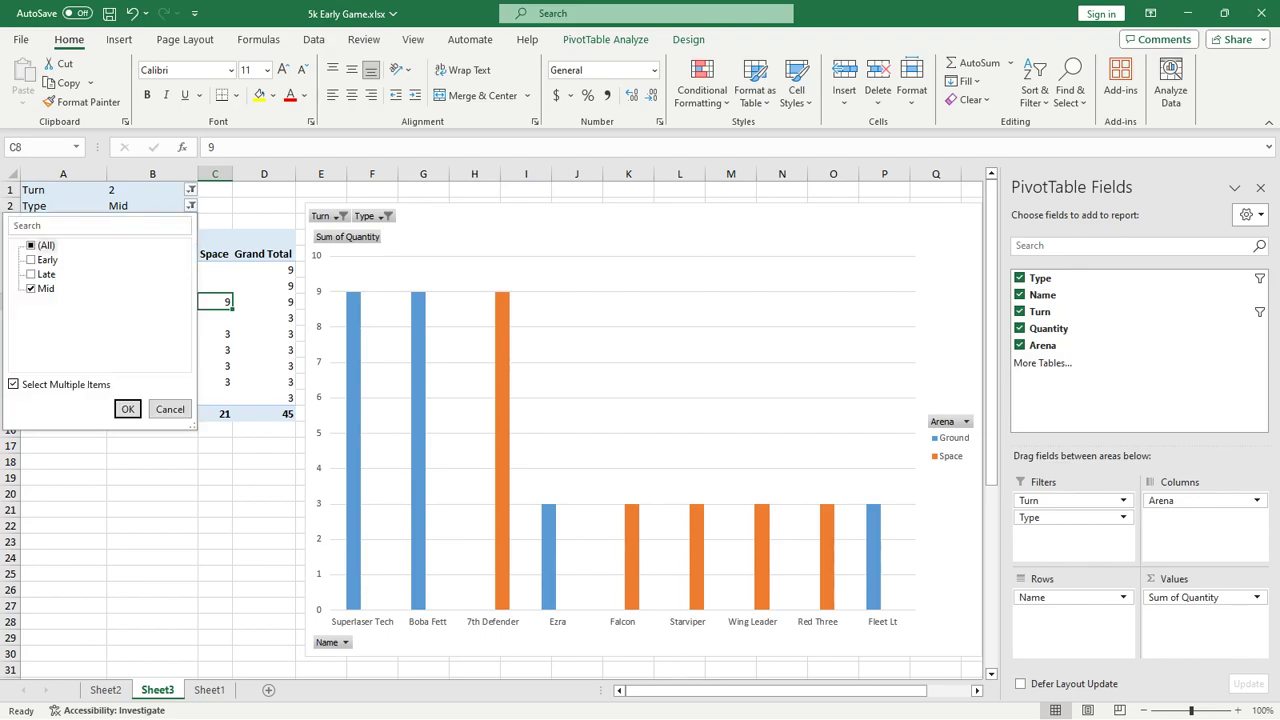
pyautogui.click(31, 274)
# Apply the Late type filter and include all turns, totalling 96 (76 Ground, 20 Space)
pyautogui.click(127, 409)
pyautogui.click(190, 189)
pyautogui.click(31, 229)
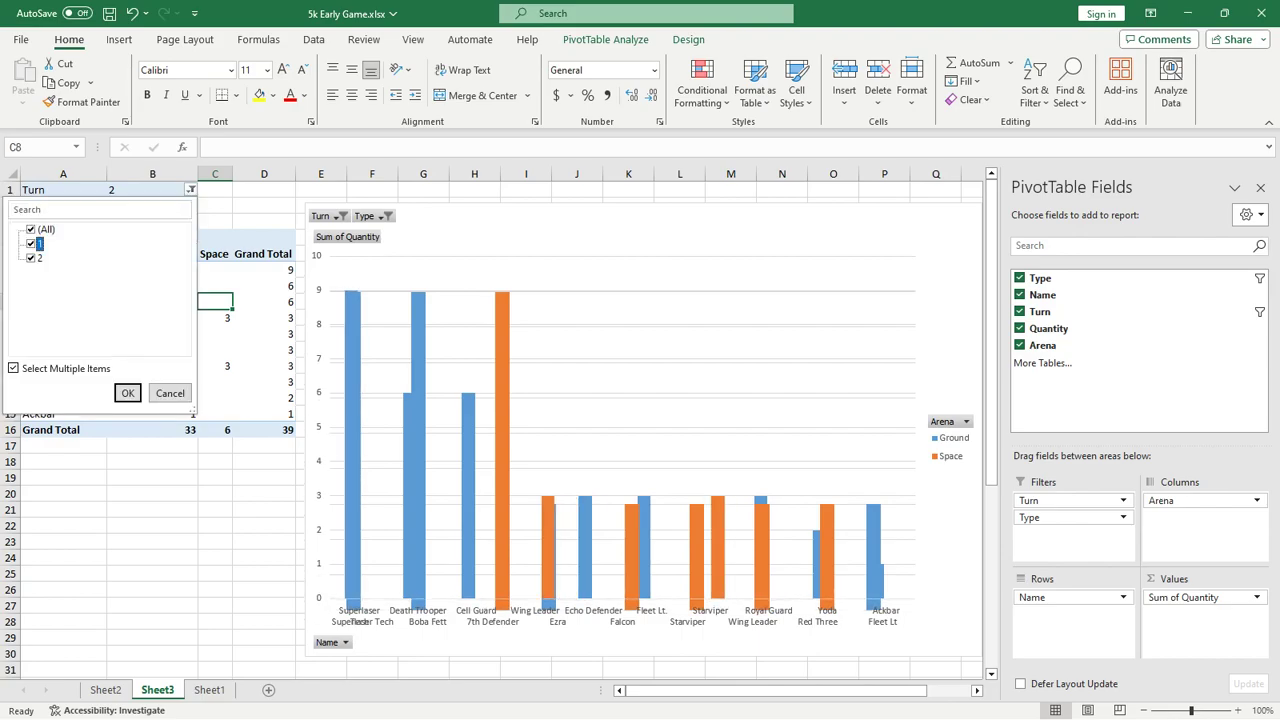
pyautogui.click(127, 392)
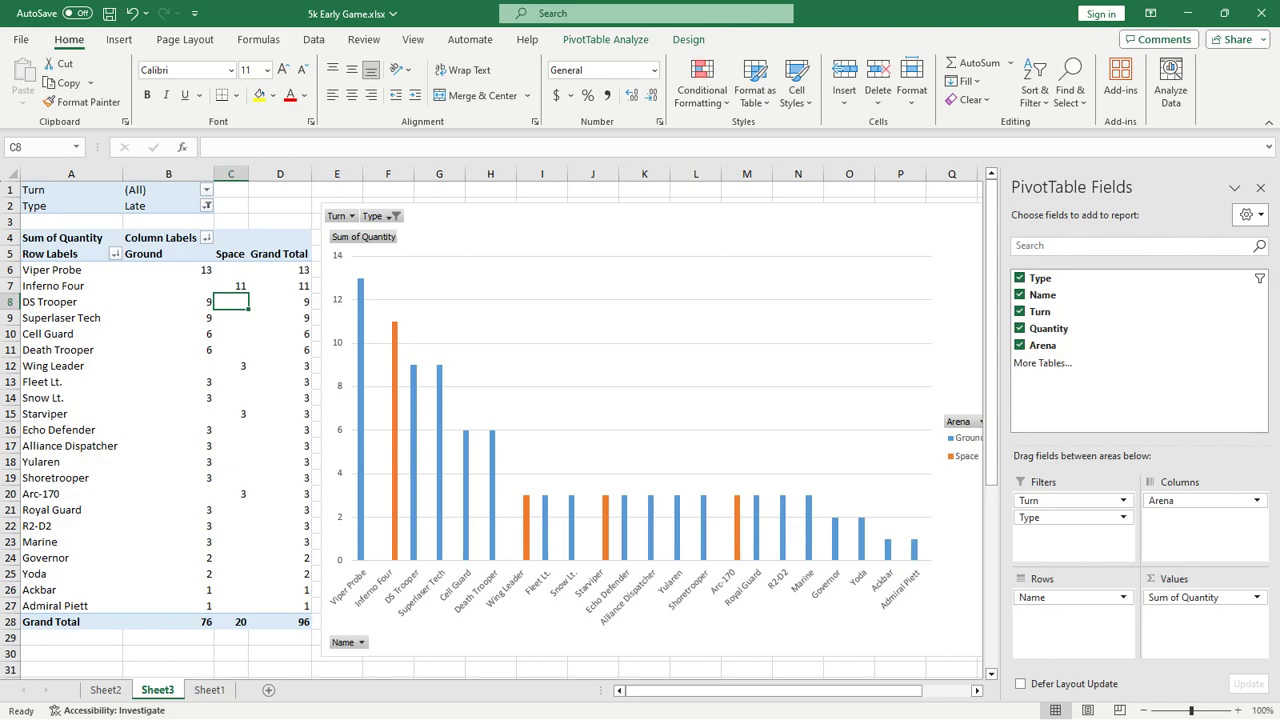
pyautogui.moveTo(361, 432)
# Narrow the Late-card pivot to turn 1 only, totalling 57 (43 Ground, 14 Space)
pyautogui.click(206, 189)
pyautogui.click(47, 258)
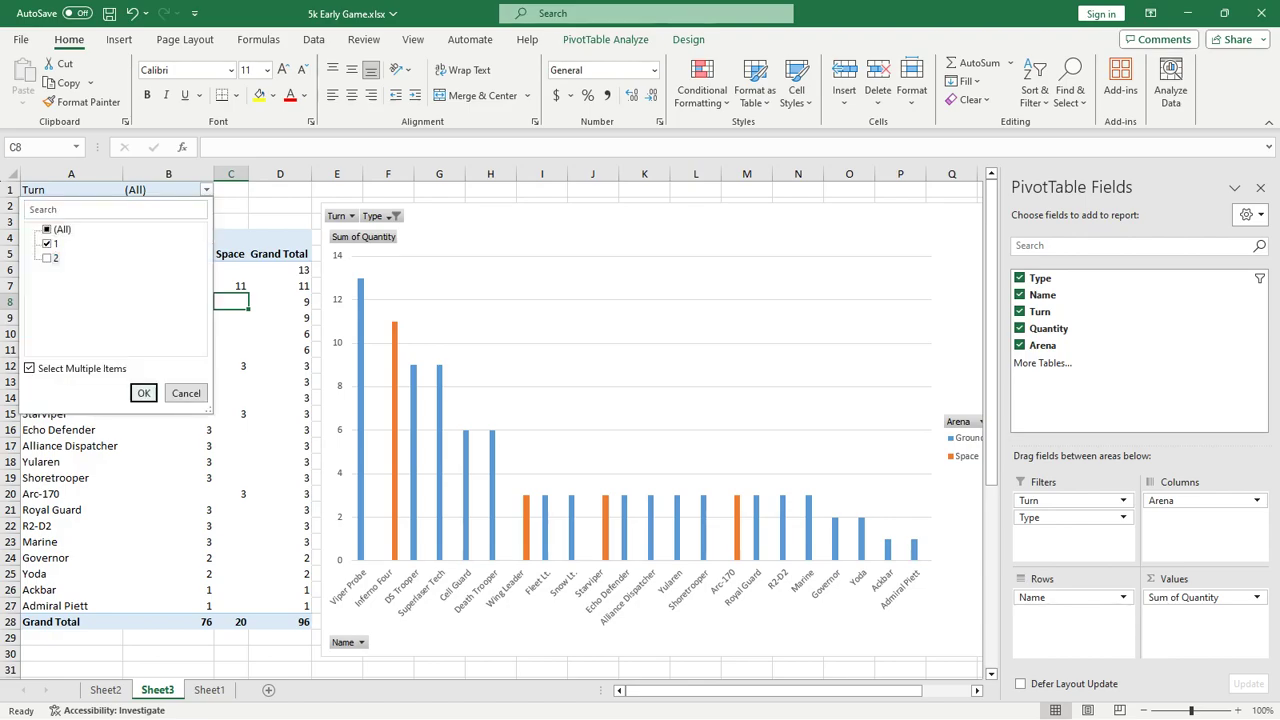
pyautogui.click(143, 393)
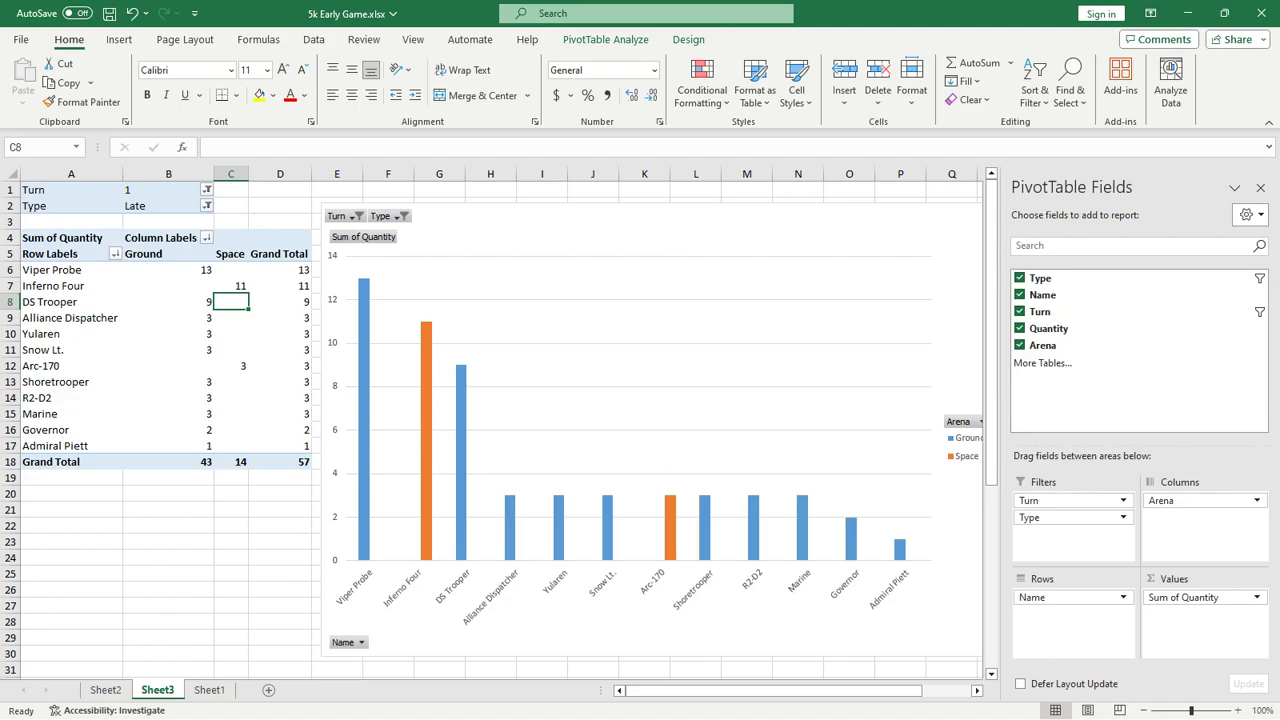
pyautogui.click(206, 189)
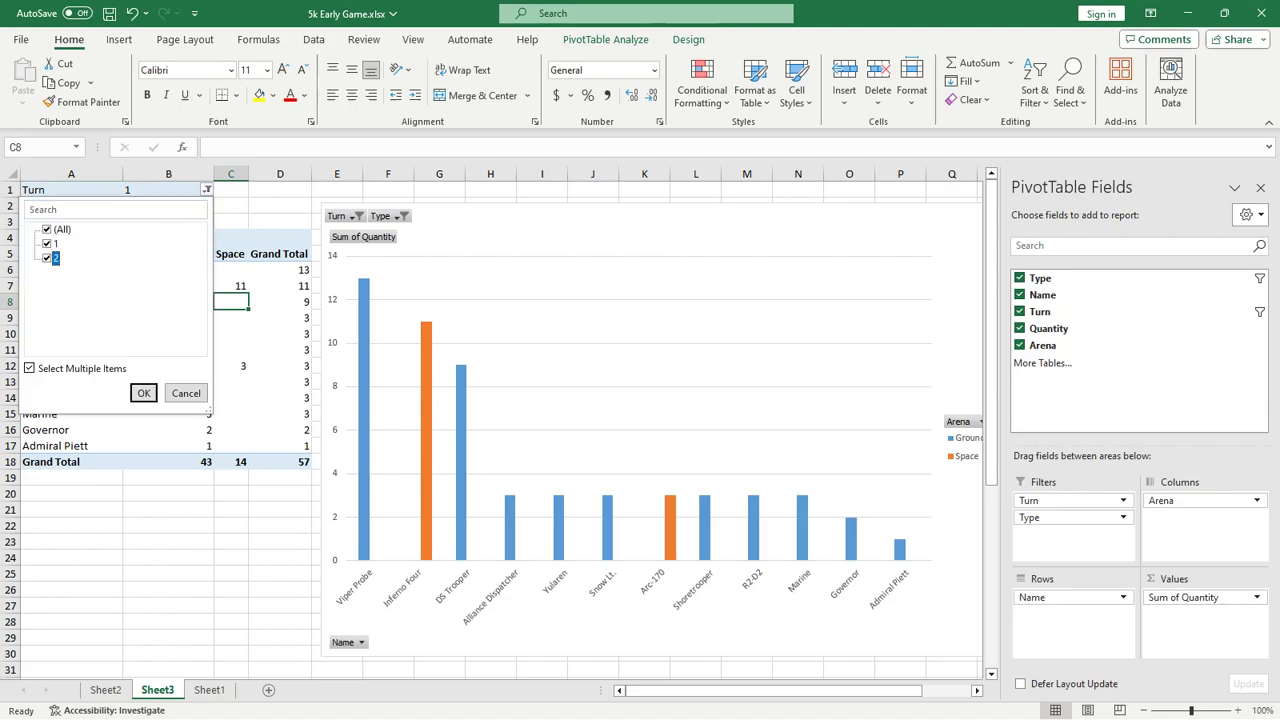
# Change the Turn filter to turn 2 only, giving 39 total (33 Ground, 6 Space)
pyautogui.click(47, 258)
pyautogui.click(47, 243)
pyautogui.click(143, 392)
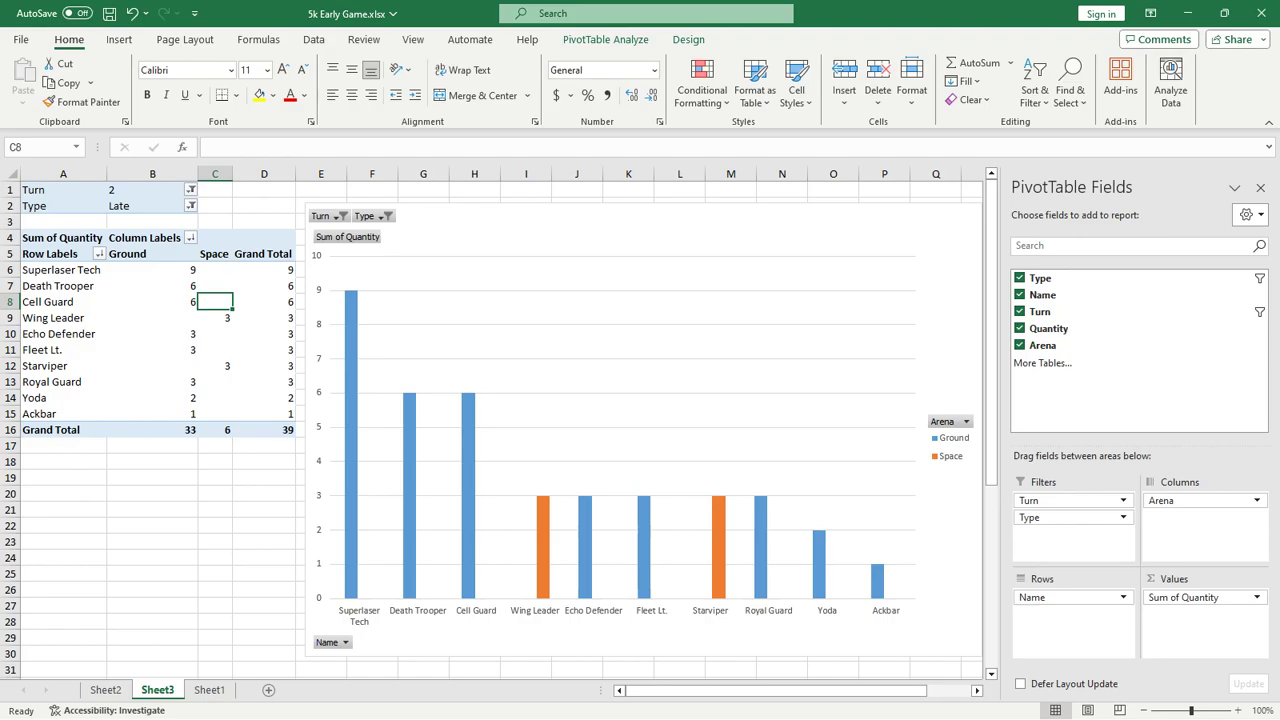
# Filter to turn 1 only and reset the Type filter to (All), totalling 175
pyautogui.click(190, 189)
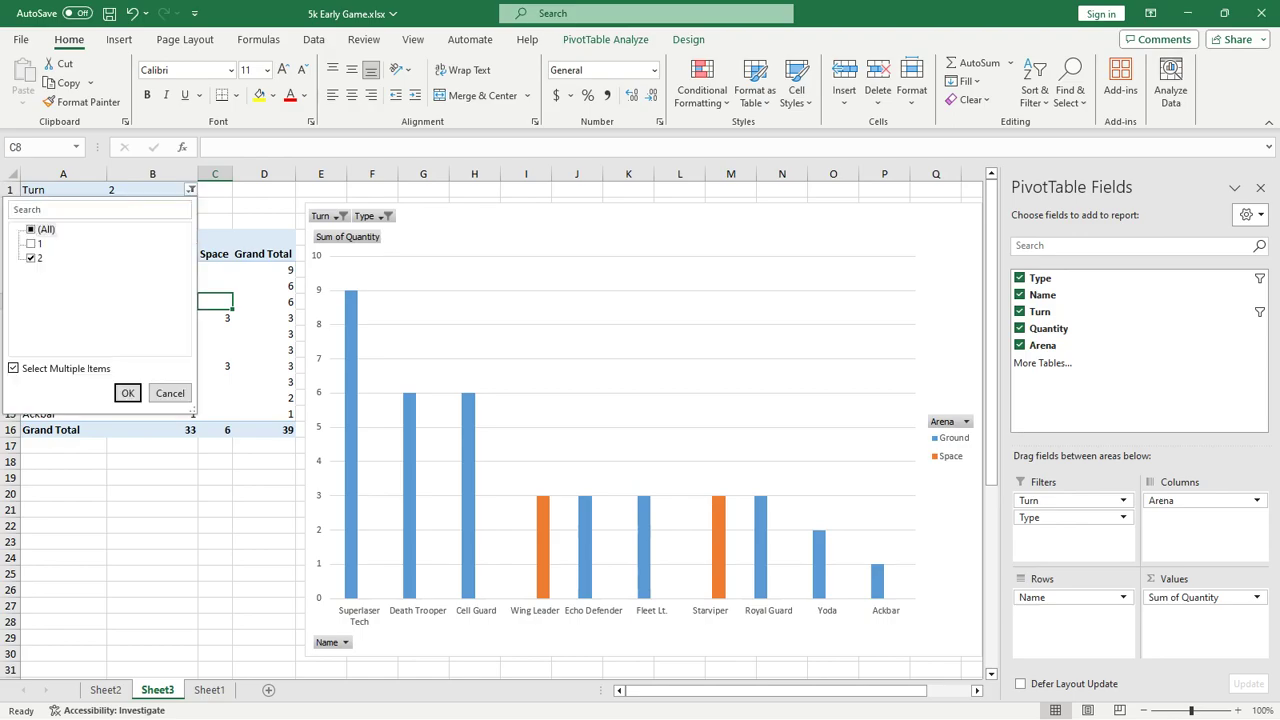
pyautogui.click(31, 258)
pyautogui.click(31, 243)
pyautogui.click(128, 393)
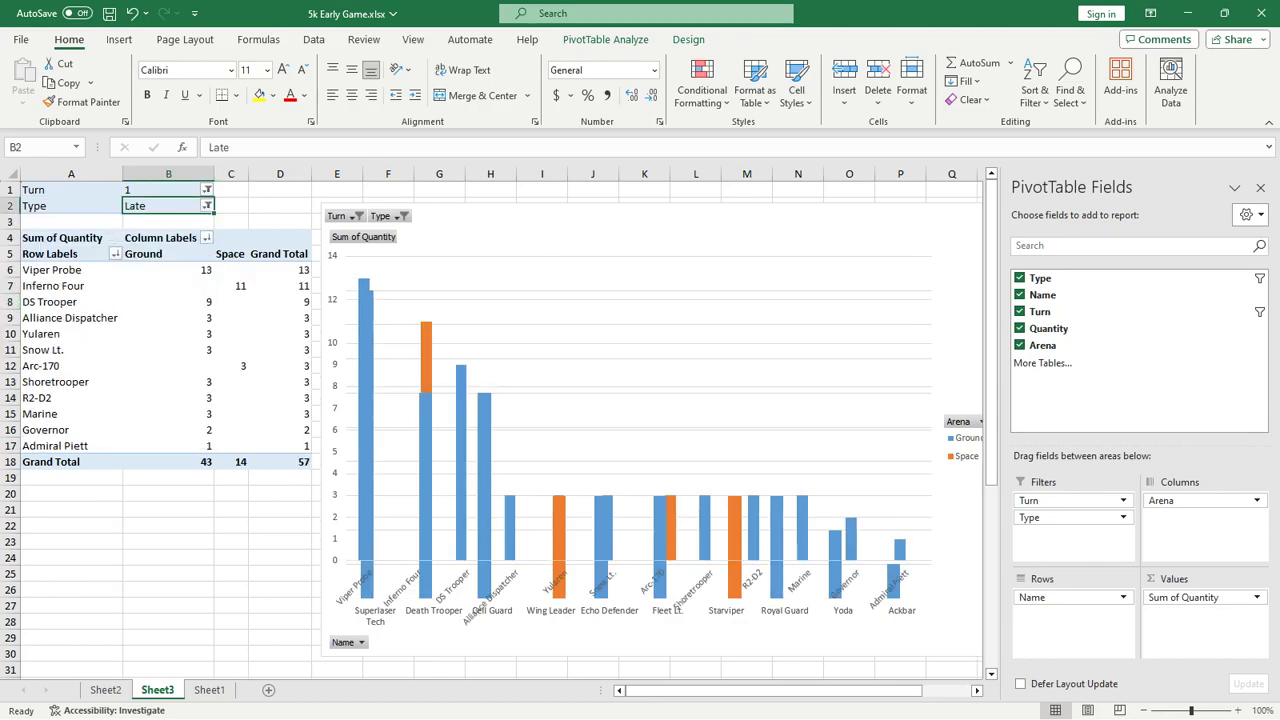
pyautogui.click(206, 205)
pyautogui.click(143, 409)
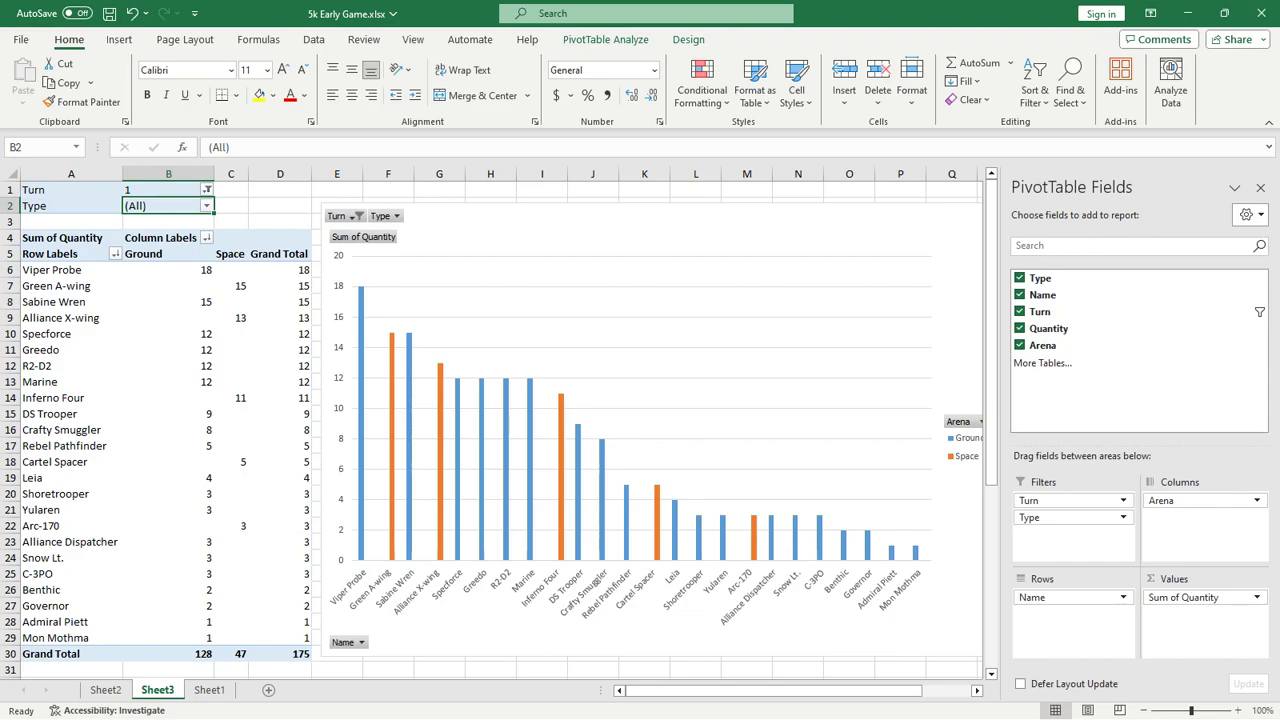
# Set the pivot chart's Arena filter to Ground only, leaving 128 turn 1 cards
pyautogui.click(960, 380)
pyautogui.click(979, 421)
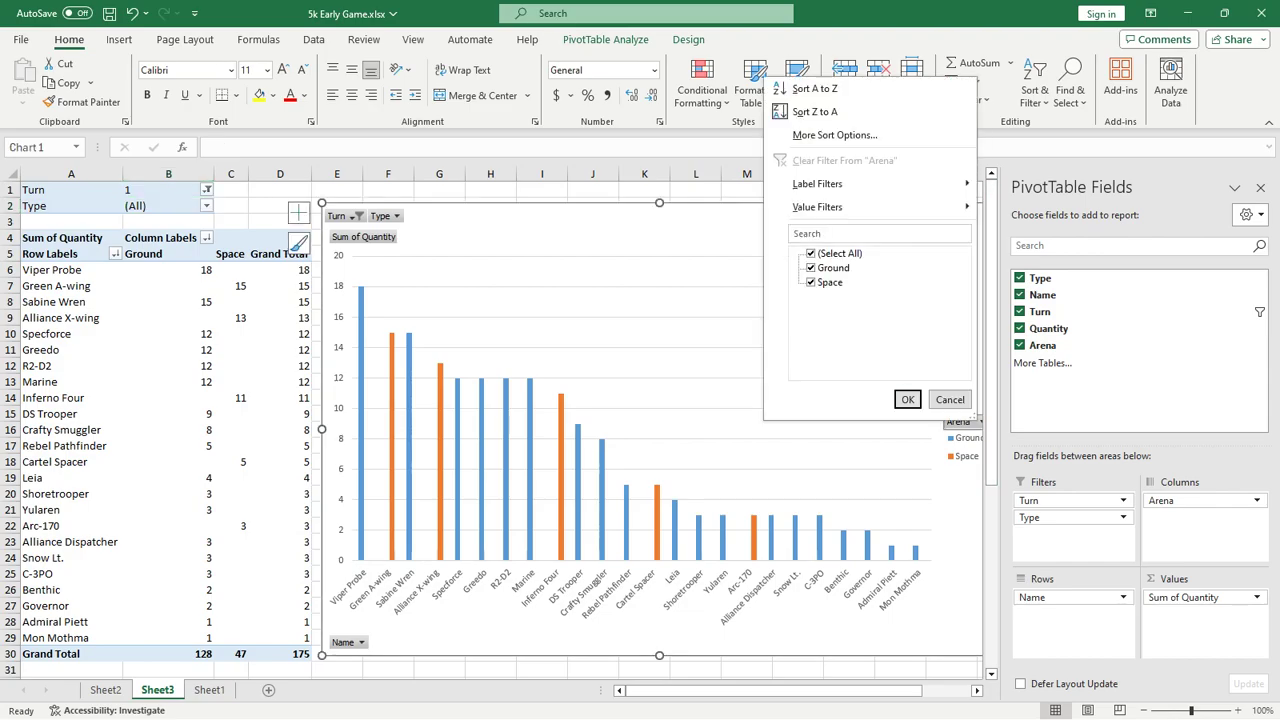
pyautogui.click(811, 282)
pyautogui.click(907, 399)
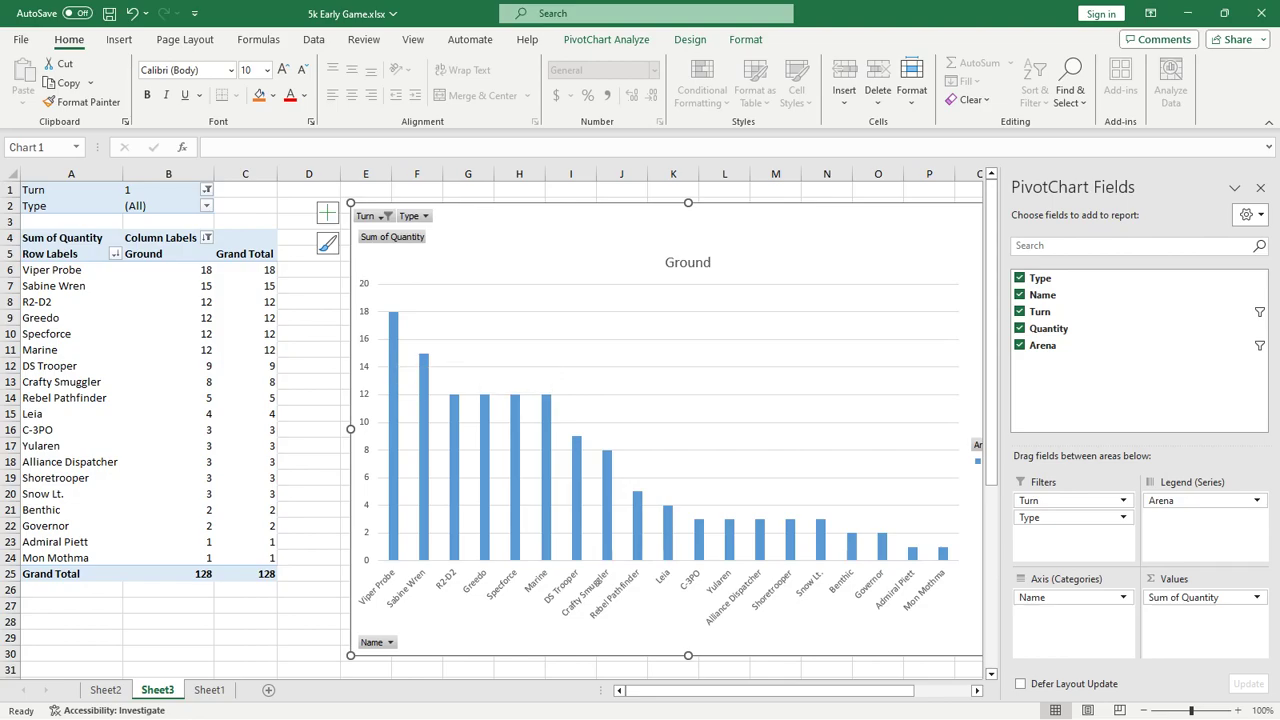
pyautogui.moveTo(393, 362)
pyautogui.moveTo(393, 428)
pyautogui.moveTo(606, 550)
pyautogui.moveTo(637, 515)
pyautogui.moveTo(790, 548)
# Switch the chart's Arena filter to Space only (47 total), leaving the Type filter unchanged
pyautogui.click(978, 444)
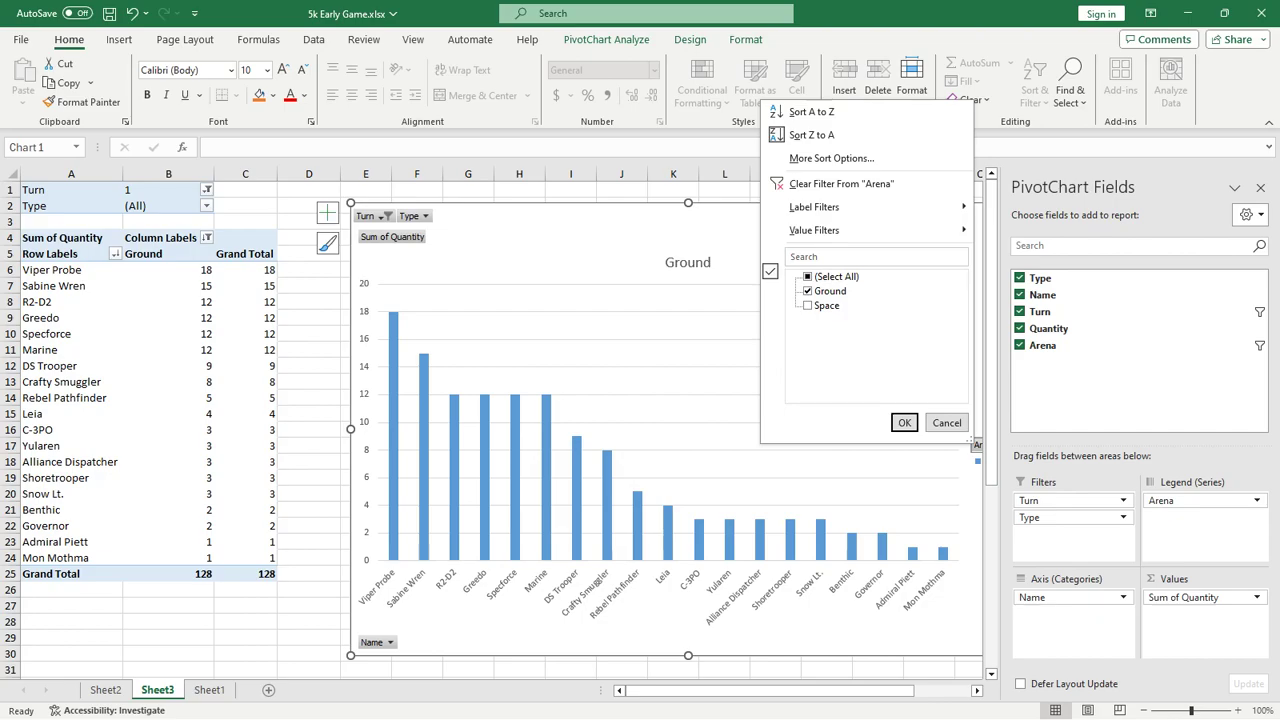
pyautogui.click(808, 291)
pyautogui.click(808, 305)
pyautogui.click(904, 422)
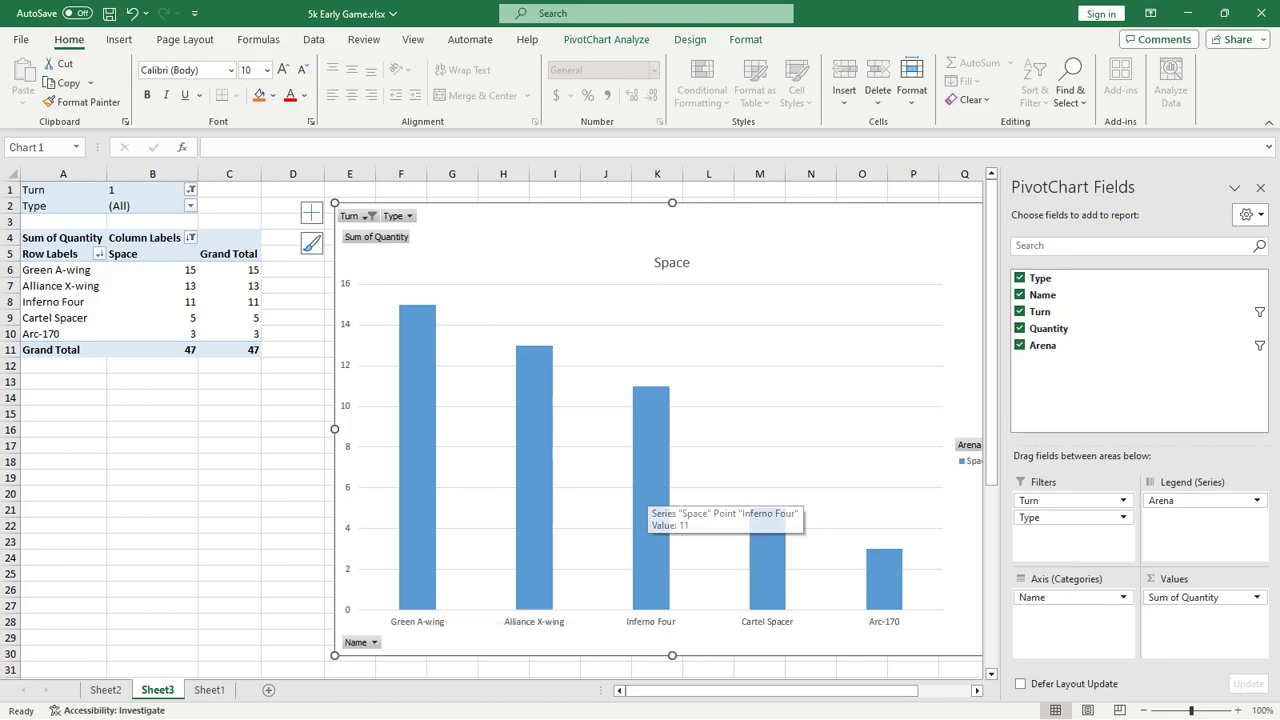
pyautogui.moveTo(890, 572)
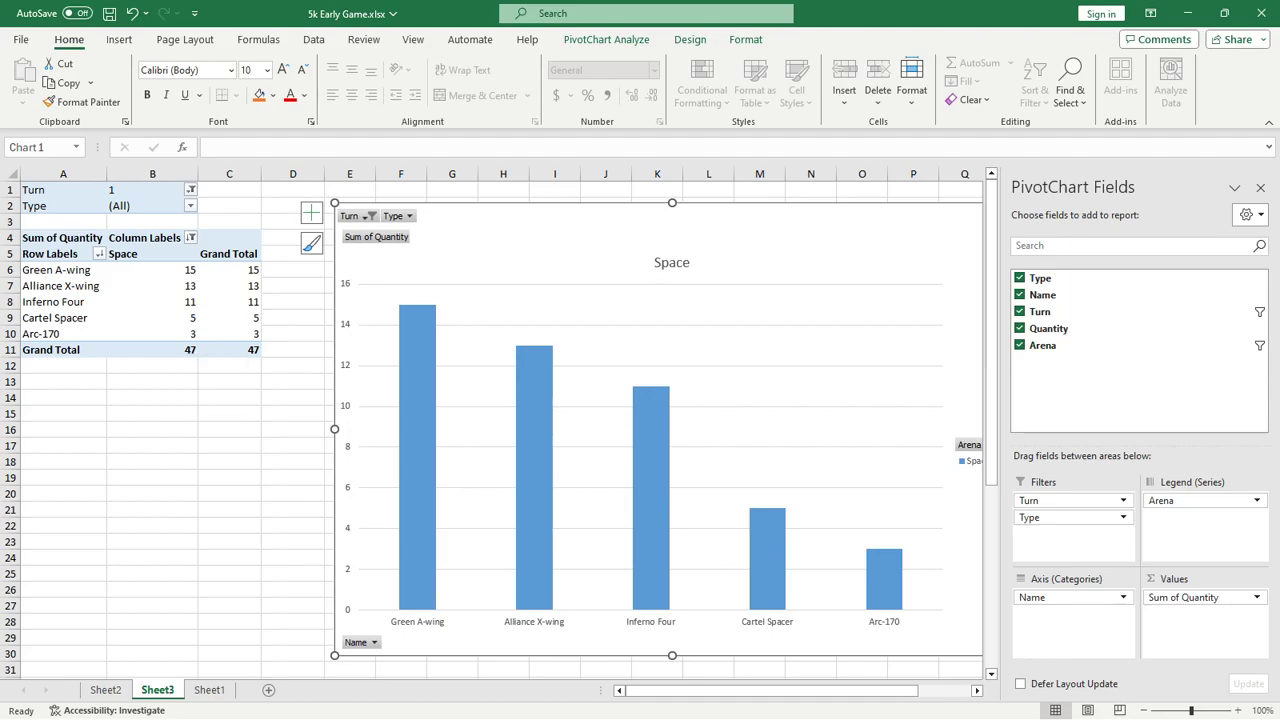
pyautogui.click(190, 205)
pyautogui.press('Escape')
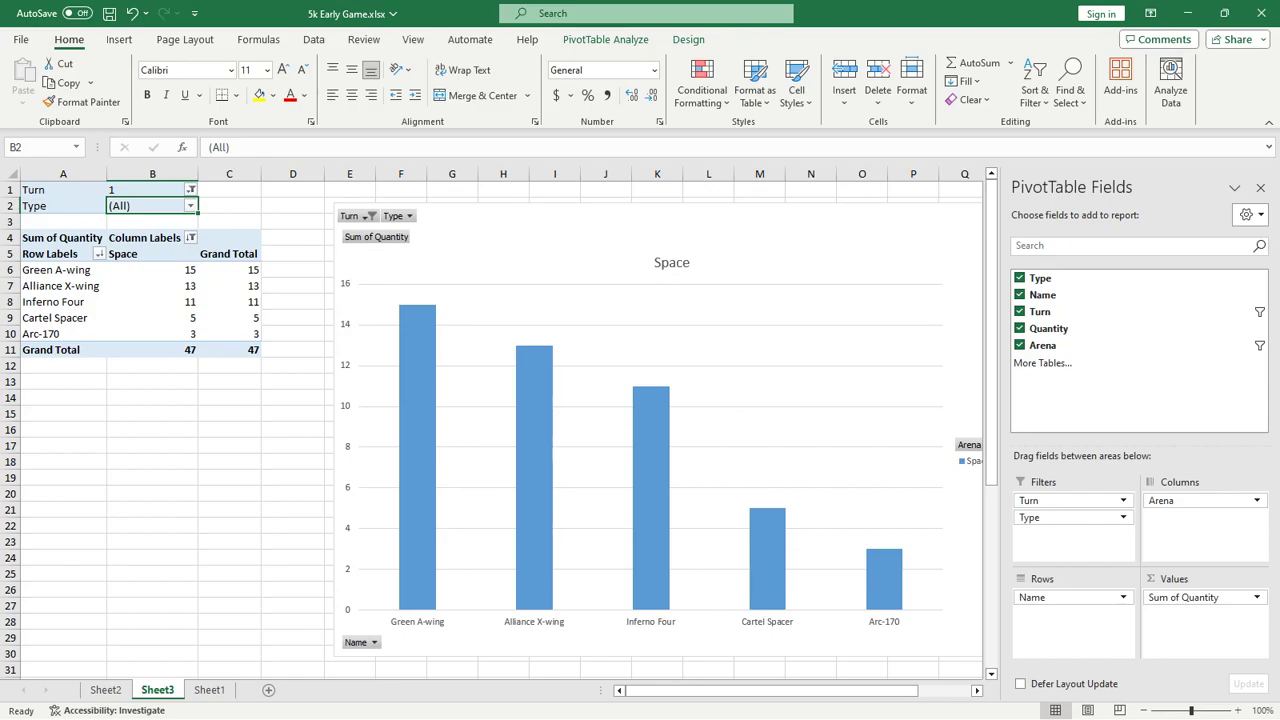
# Set the Turn filter to turn 2 only, giving 60 Space cards total
pyautogui.click(190, 189)
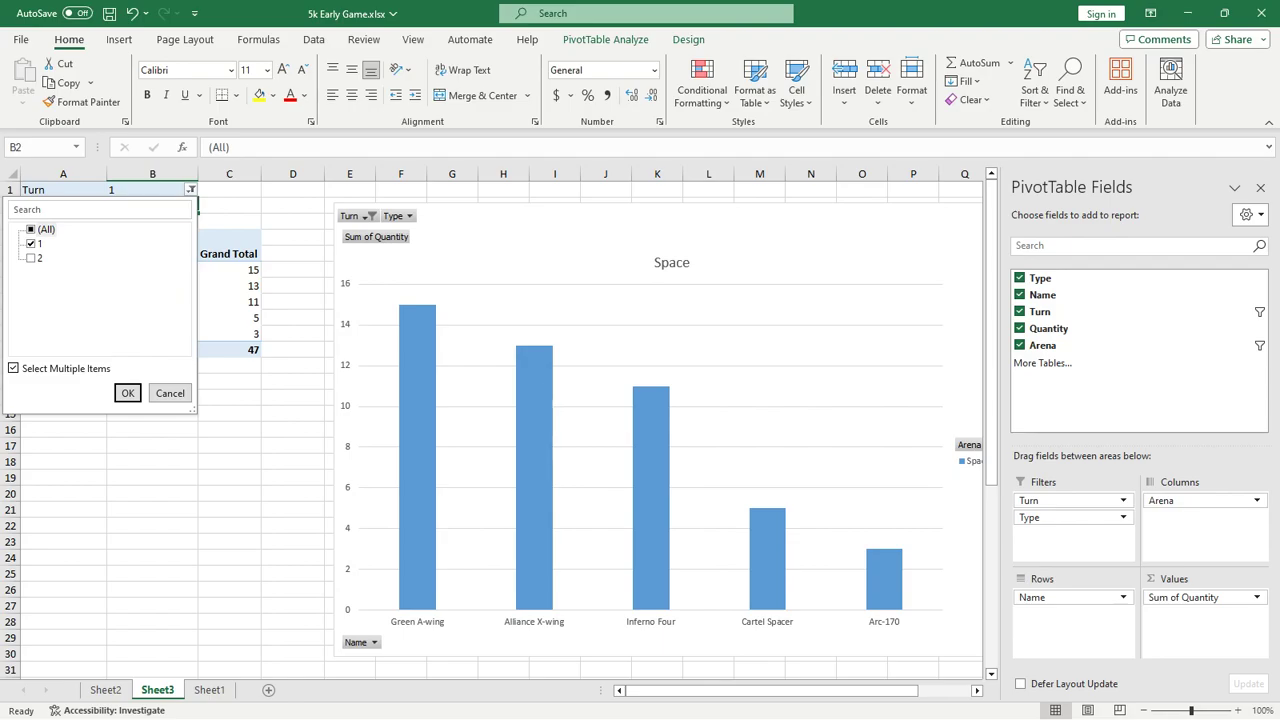
pyautogui.click(31, 229)
pyautogui.press('Down')
pyautogui.press('Return')
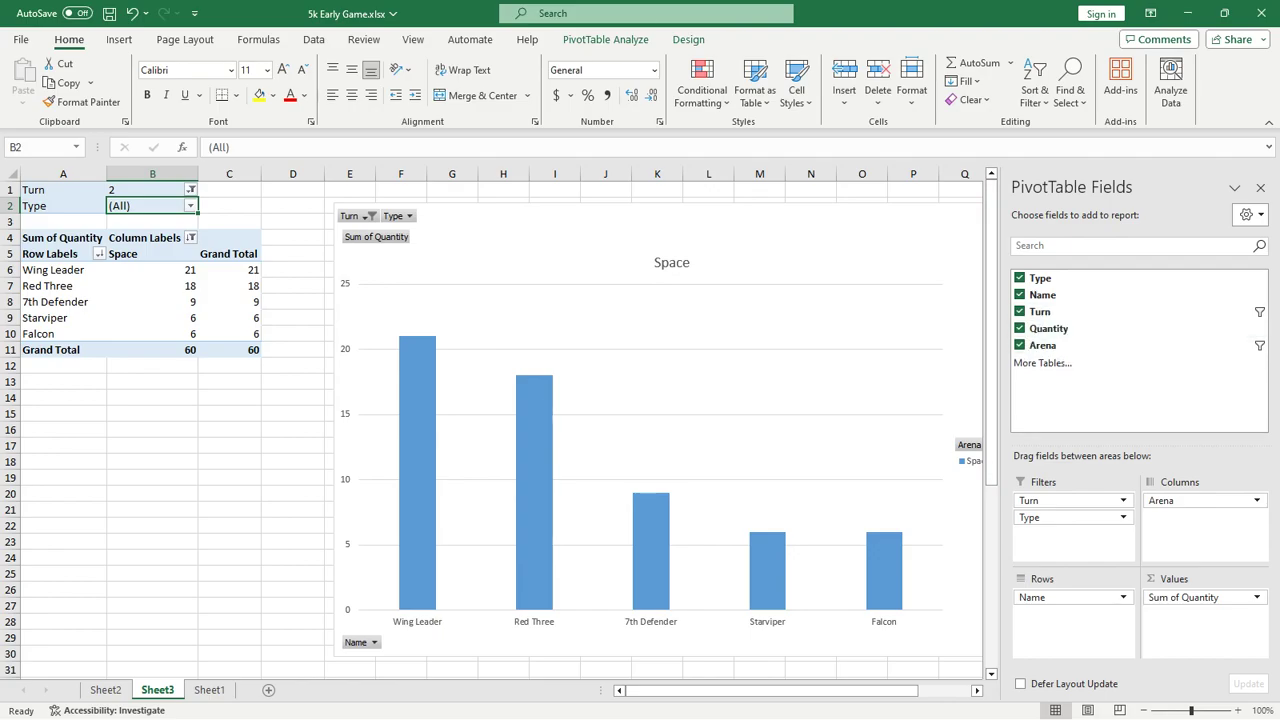
pyautogui.moveTo(534, 447)
# Inspect the 7th Defender grand total and the Wing Leader row in the pivot table
pyautogui.click(229, 301)
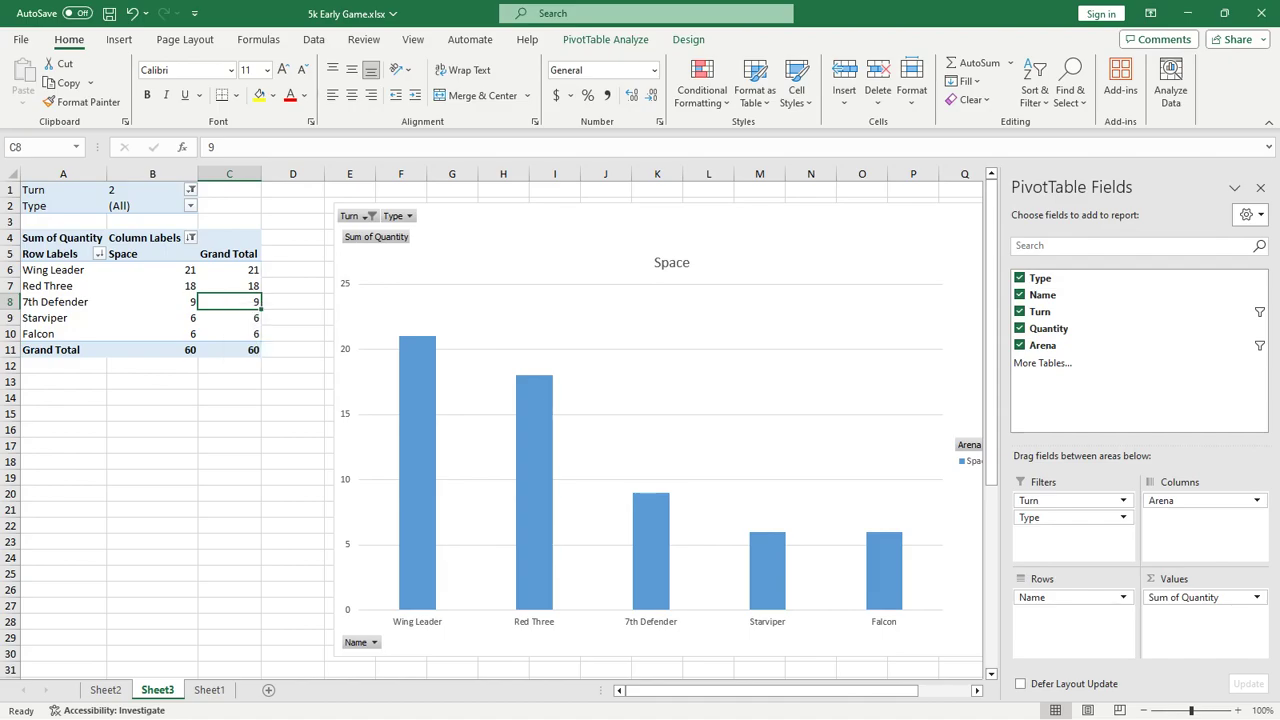
pyautogui.click(850, 240)
pyautogui.click(150, 301)
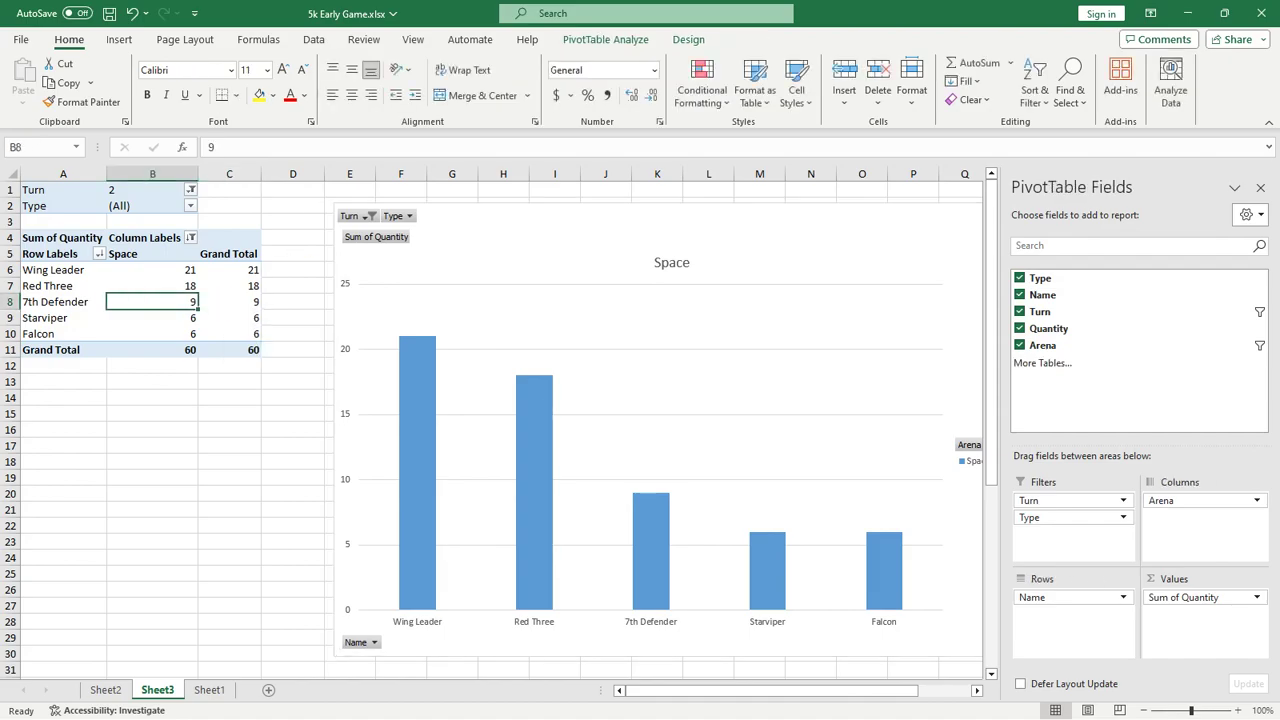
pyautogui.click(62, 269)
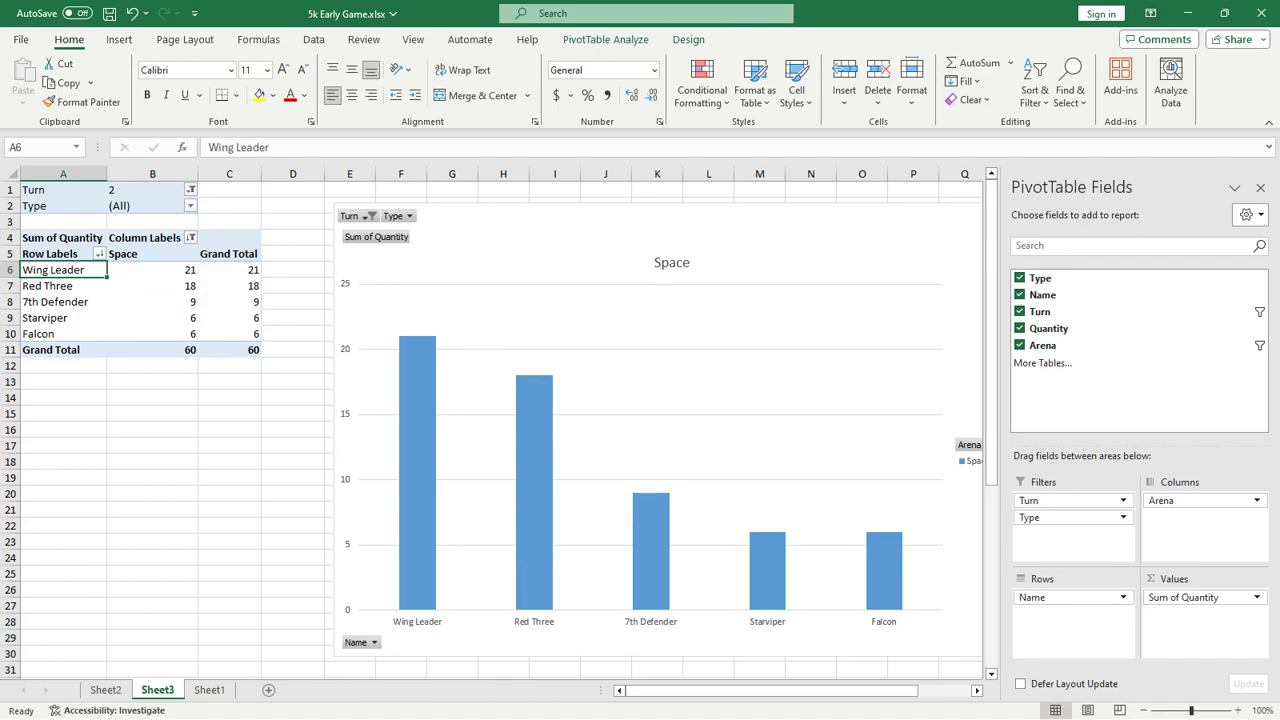
# Clear the Turn filter to (All) so every turn is shown
pyautogui.click(190, 189)
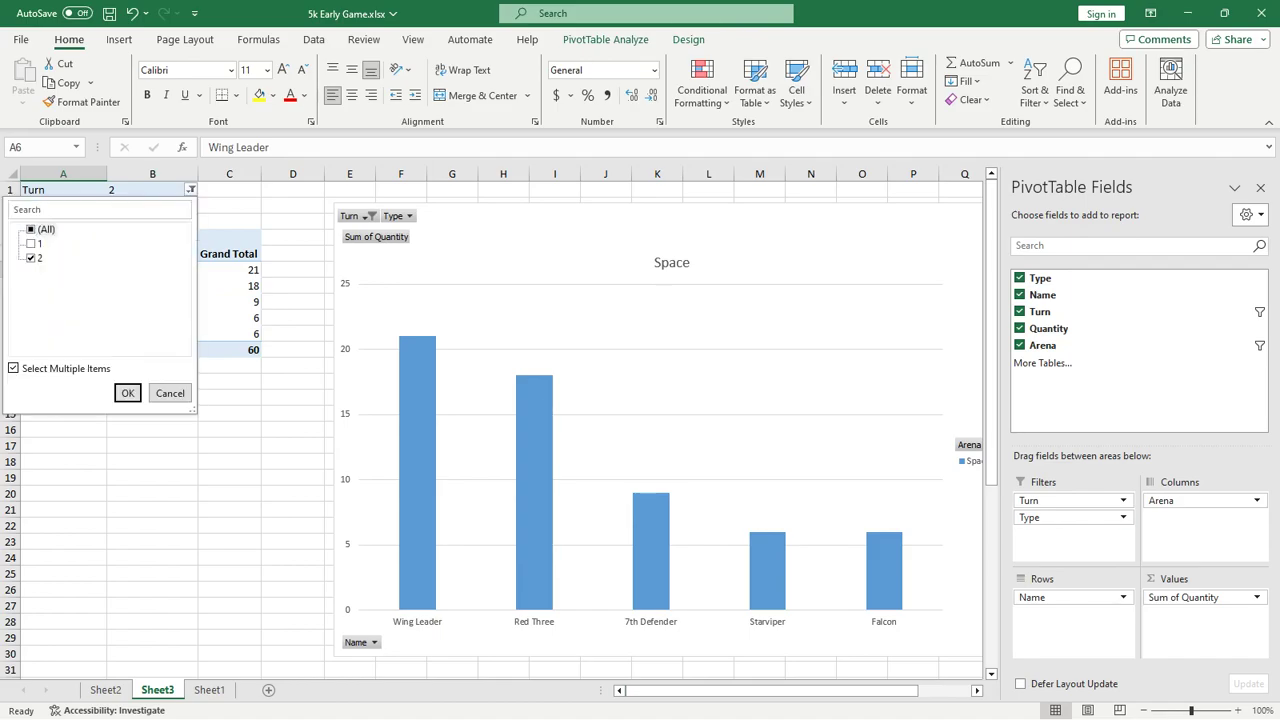
pyautogui.click(31, 229)
pyautogui.click(128, 393)
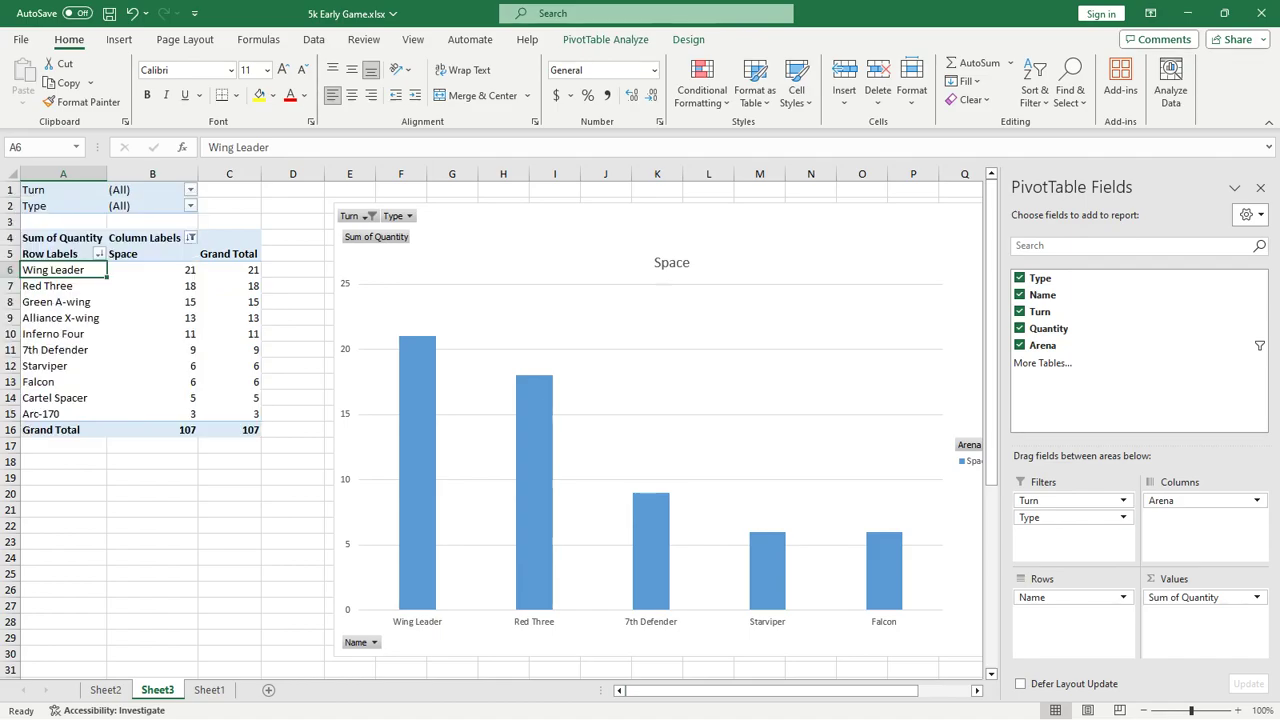
# Re-include Ground alongside Space in the chart's Arena filter
pyautogui.click(968, 444)
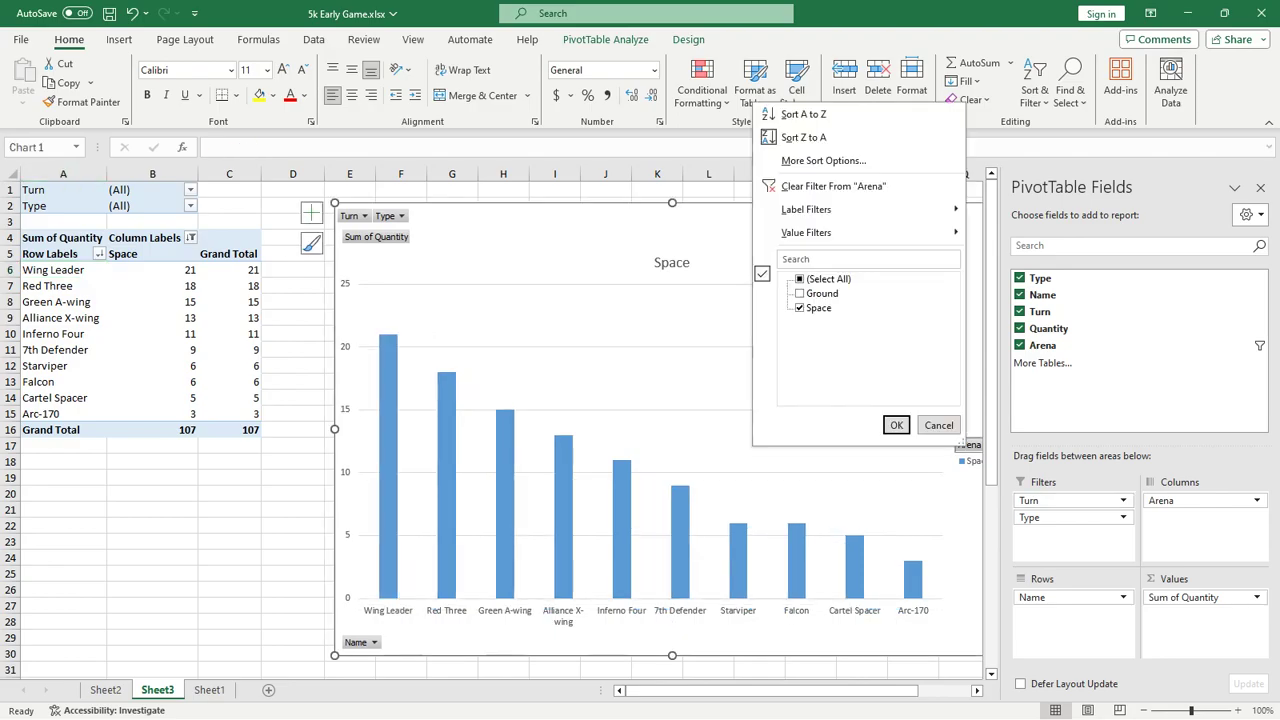
pyautogui.click(800, 293)
pyautogui.click(896, 425)
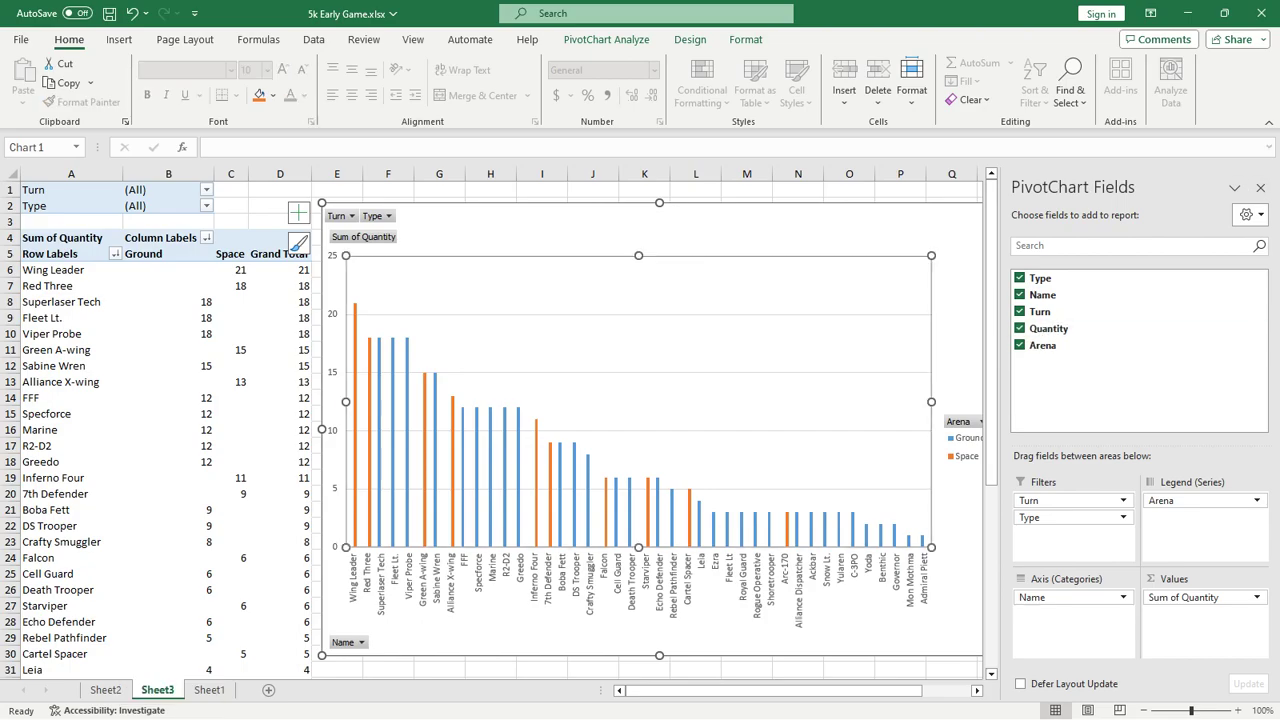
pyautogui.click(439, 189)
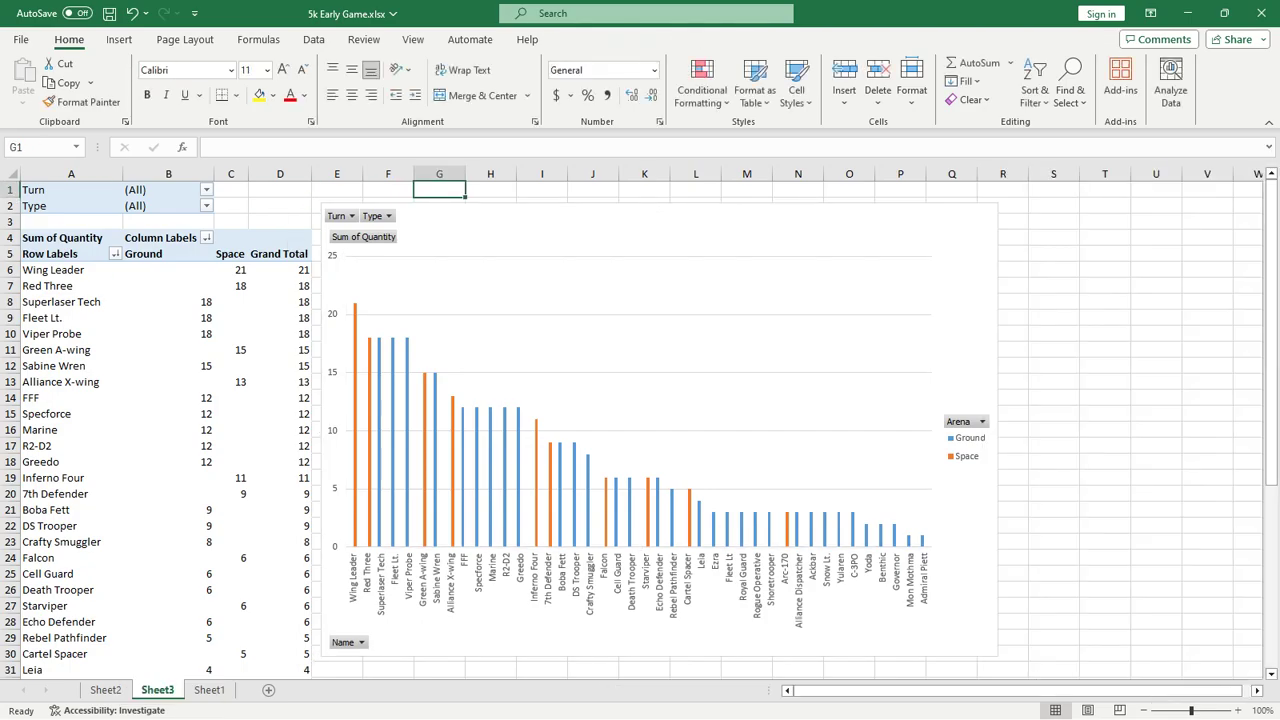
pyautogui.click(381, 464)
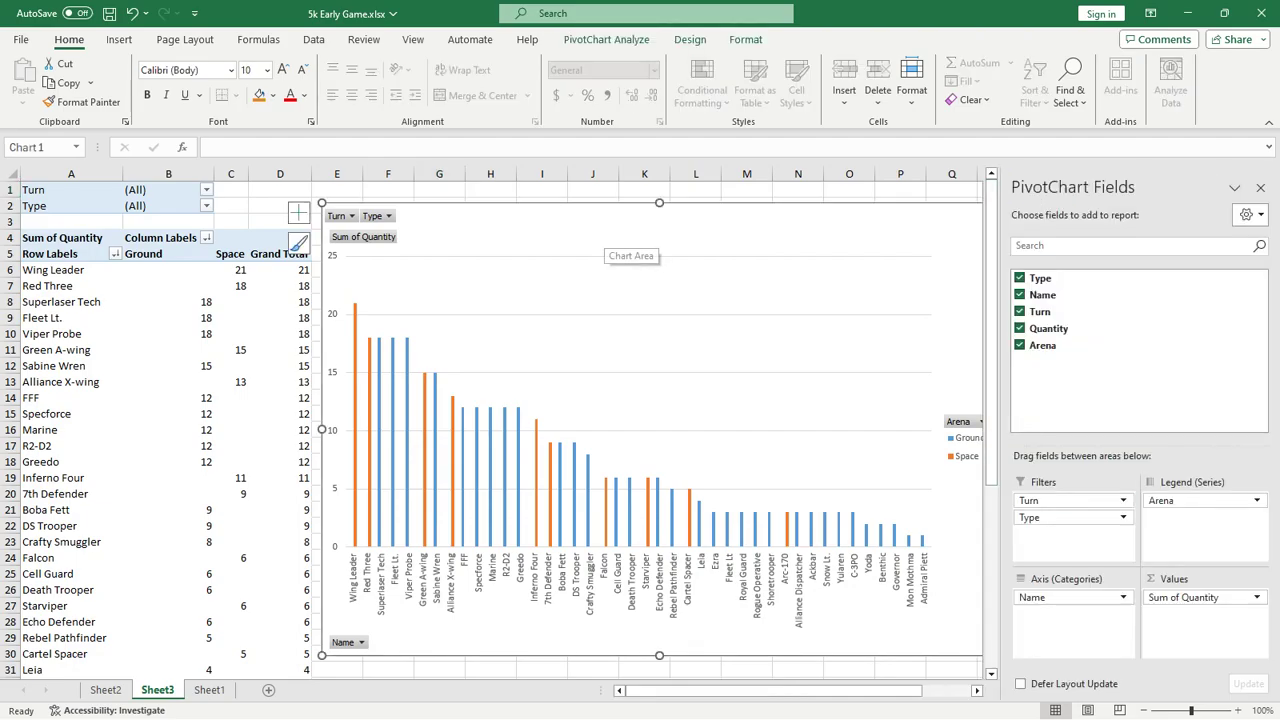
pyautogui.moveTo(600, 238); pyautogui.dragTo(682, 258)
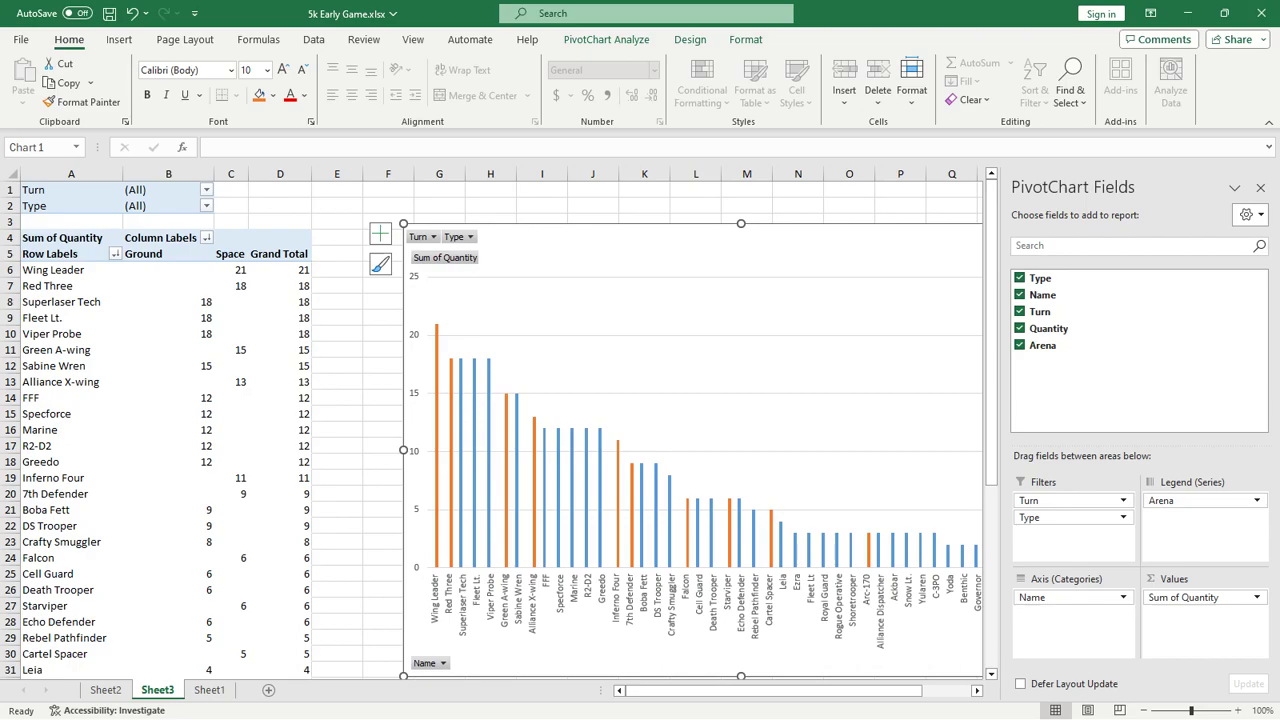
pyautogui.hotkey('ctrl', 'z')
pyautogui.click(280, 205)
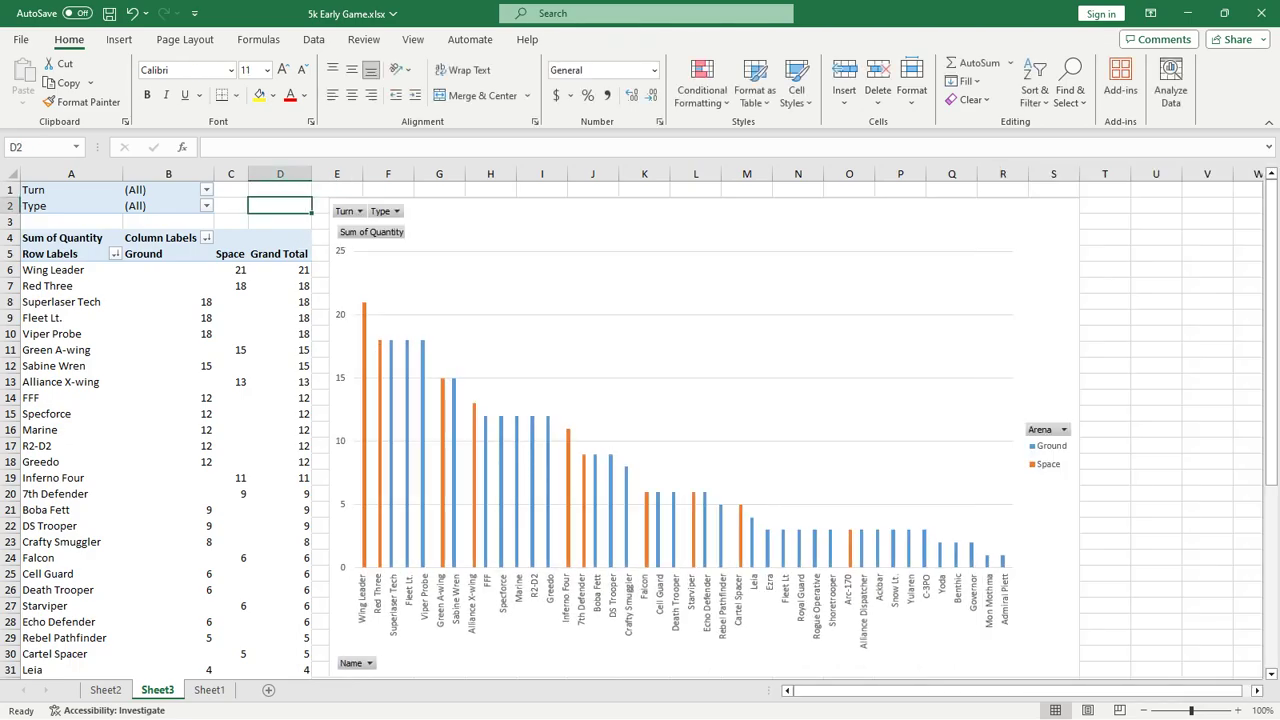